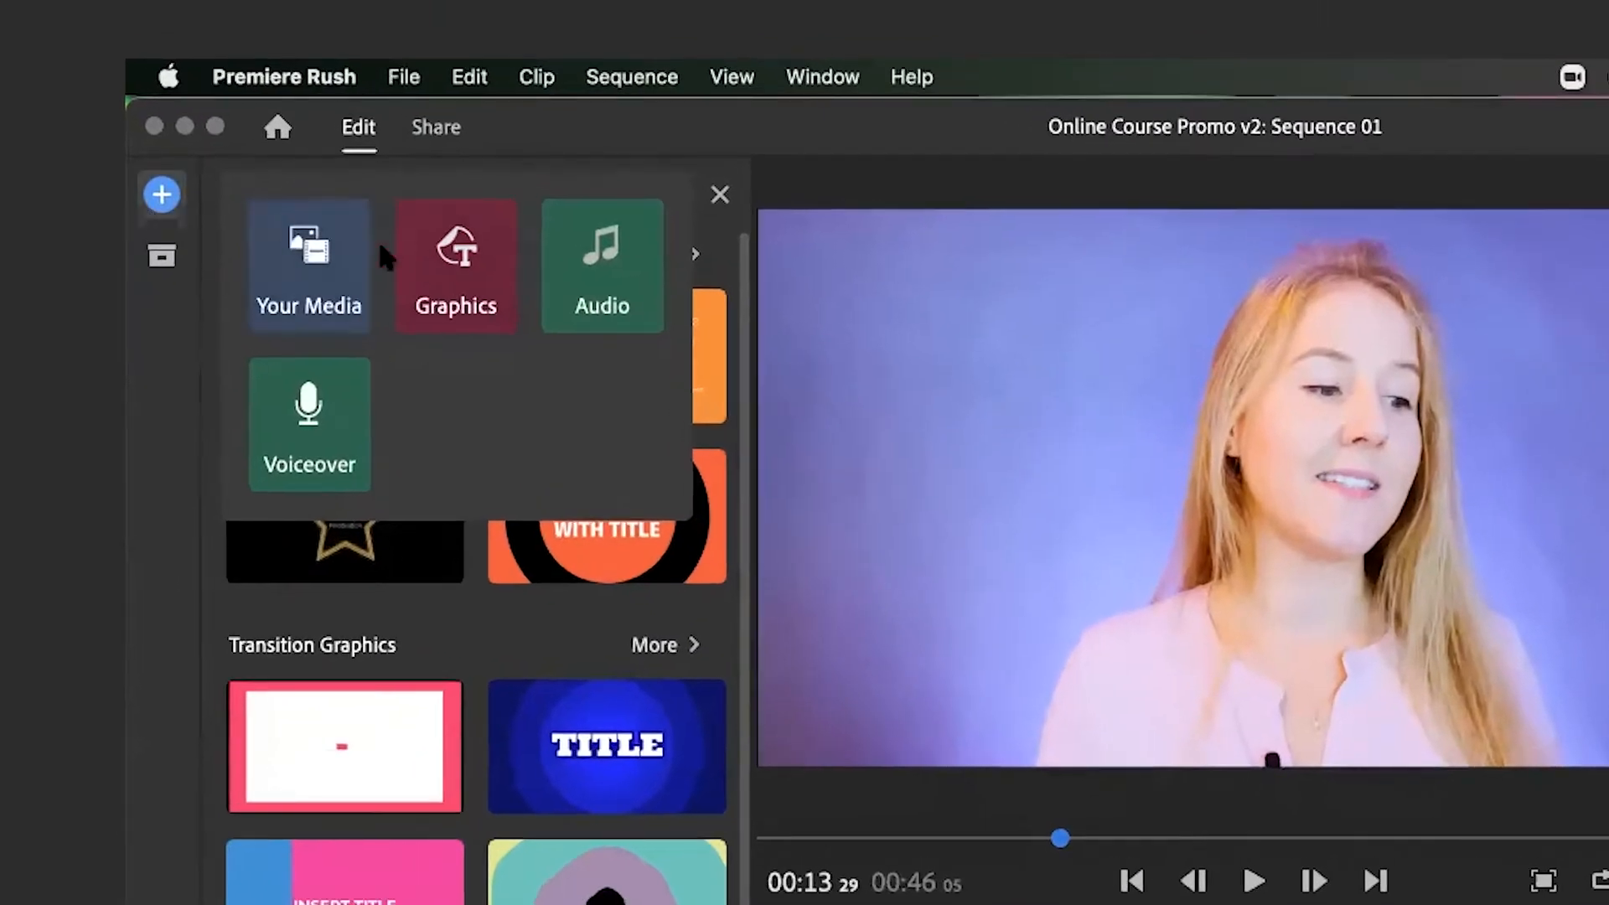
- Add the Retro 80s Title template above the footage at 00:07 27 and trim its end to match the clip below
left_click(357, 587)
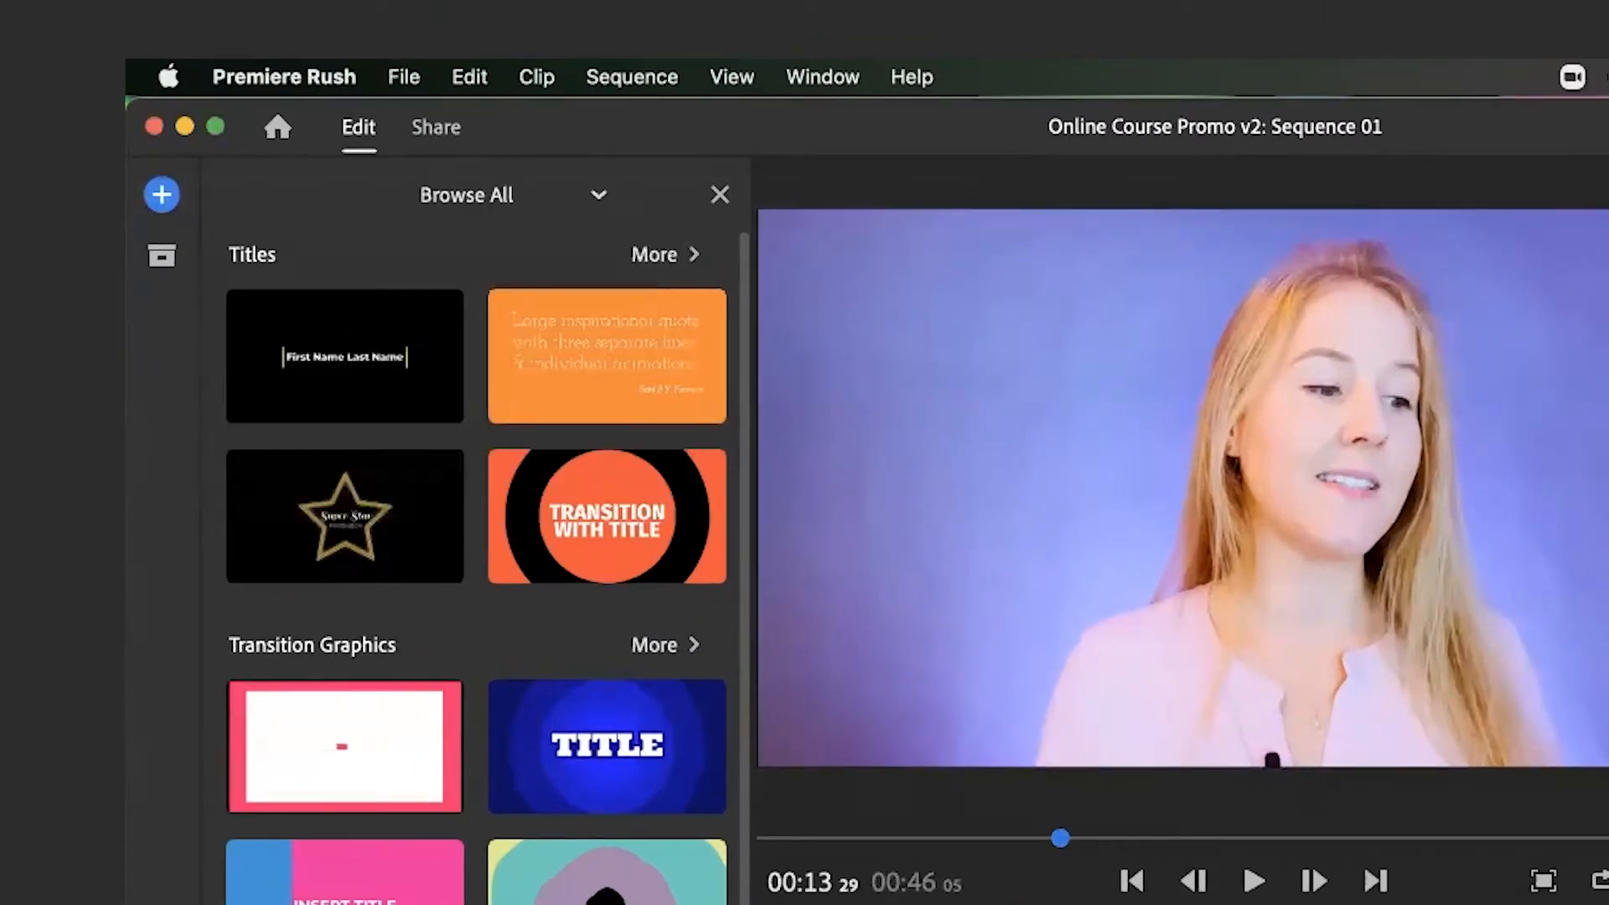
left_click(656, 253)
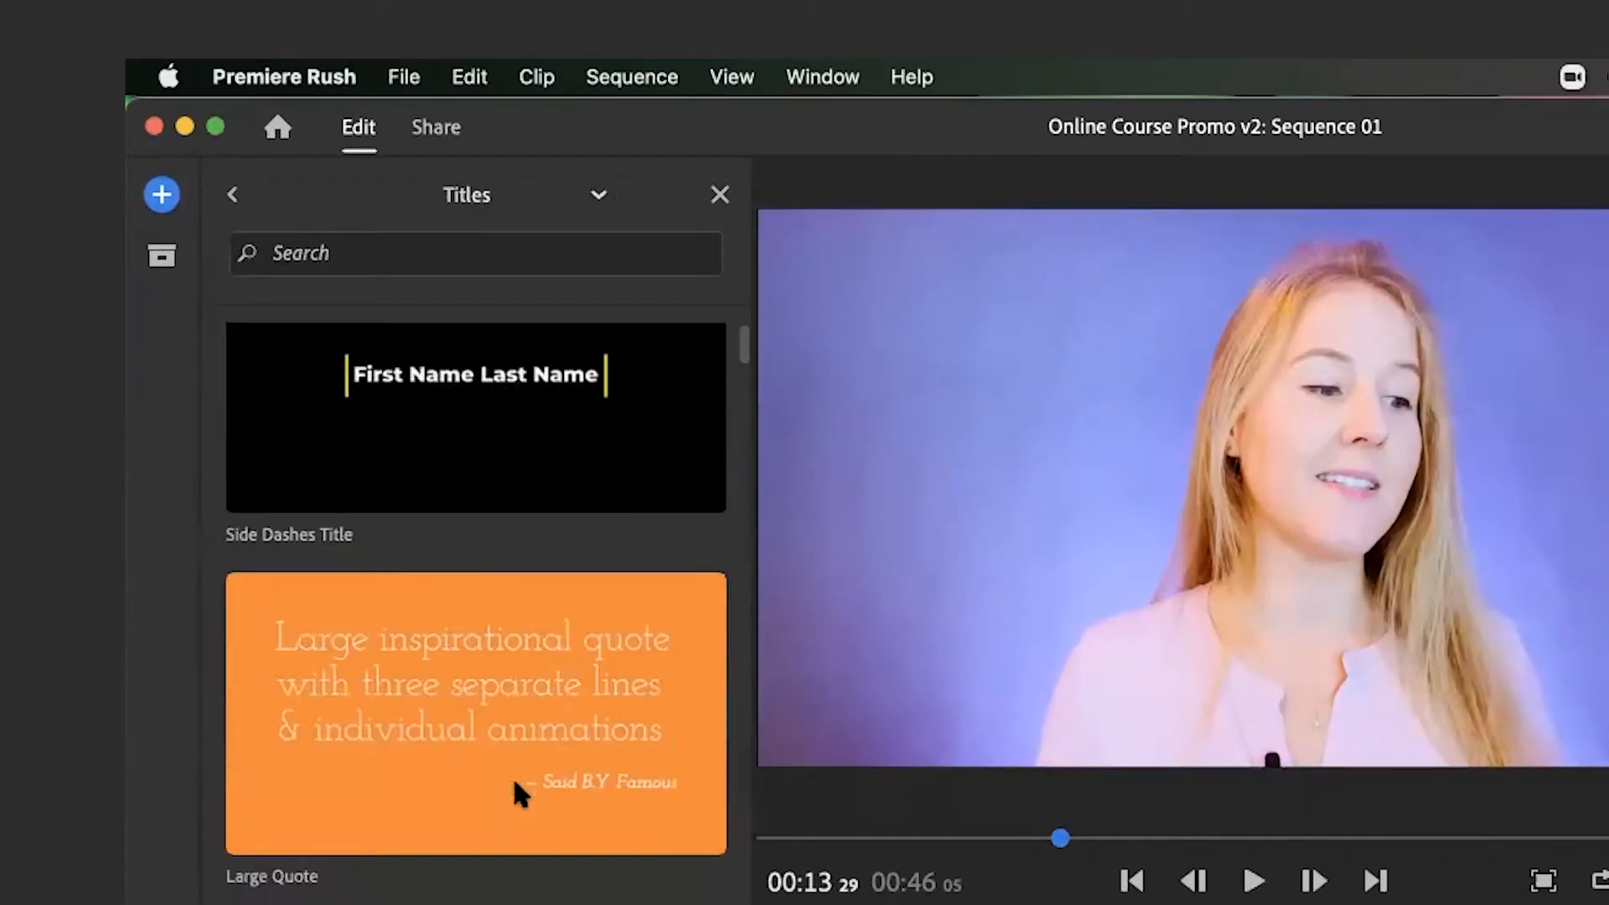
scroll(515, 792, "down", 10)
scroll(528, 797, "down", 6)
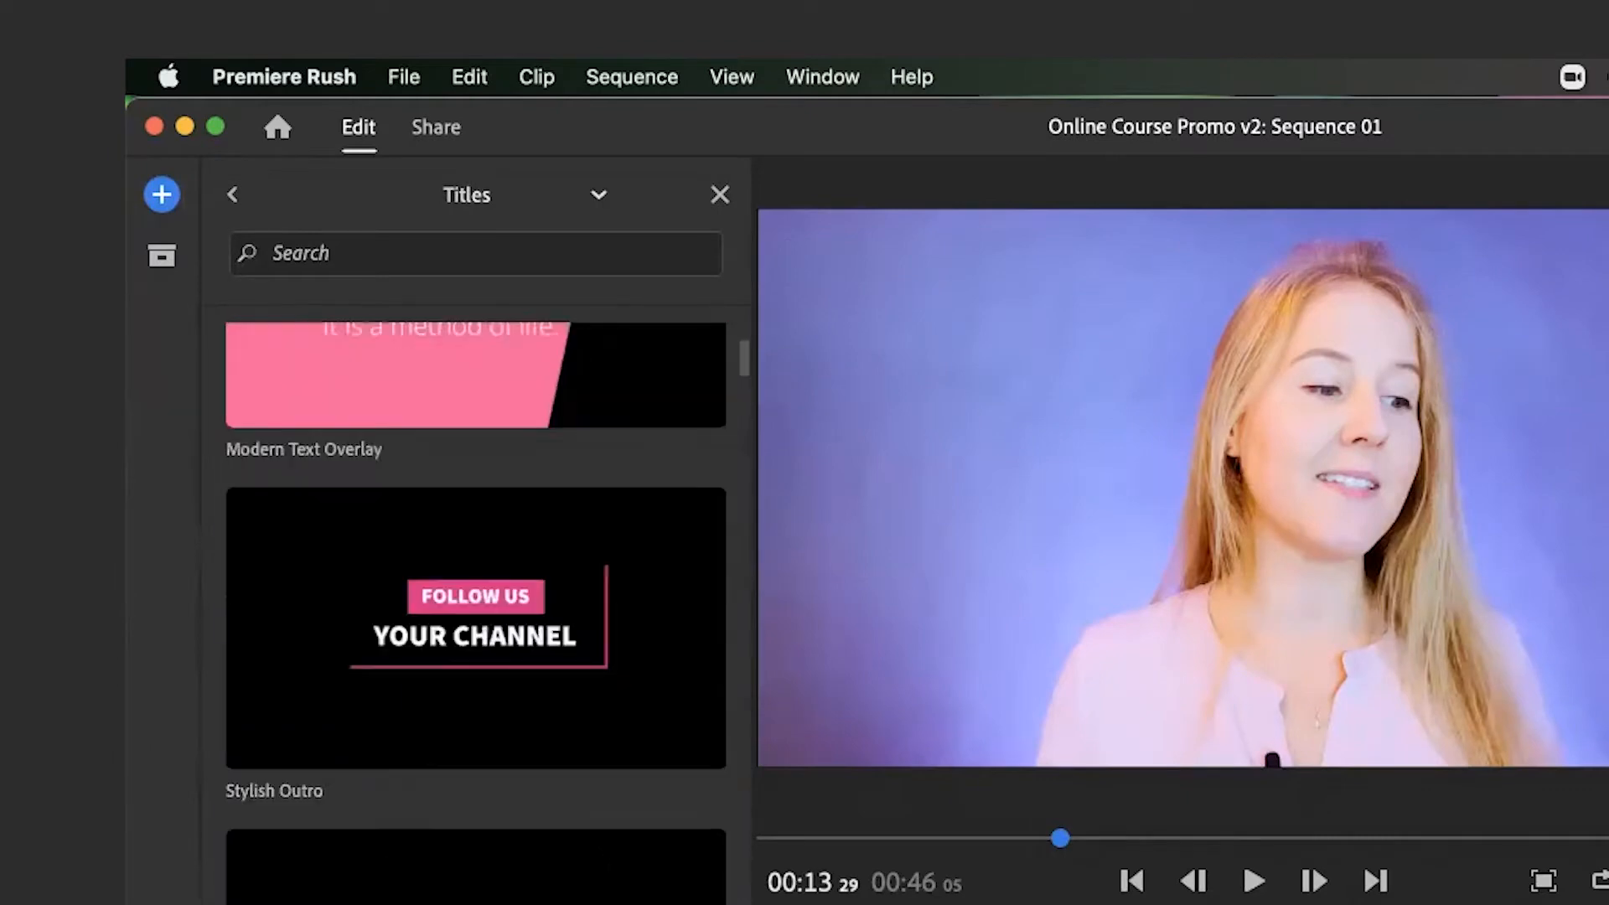
scroll(591, 846, "down", 15)
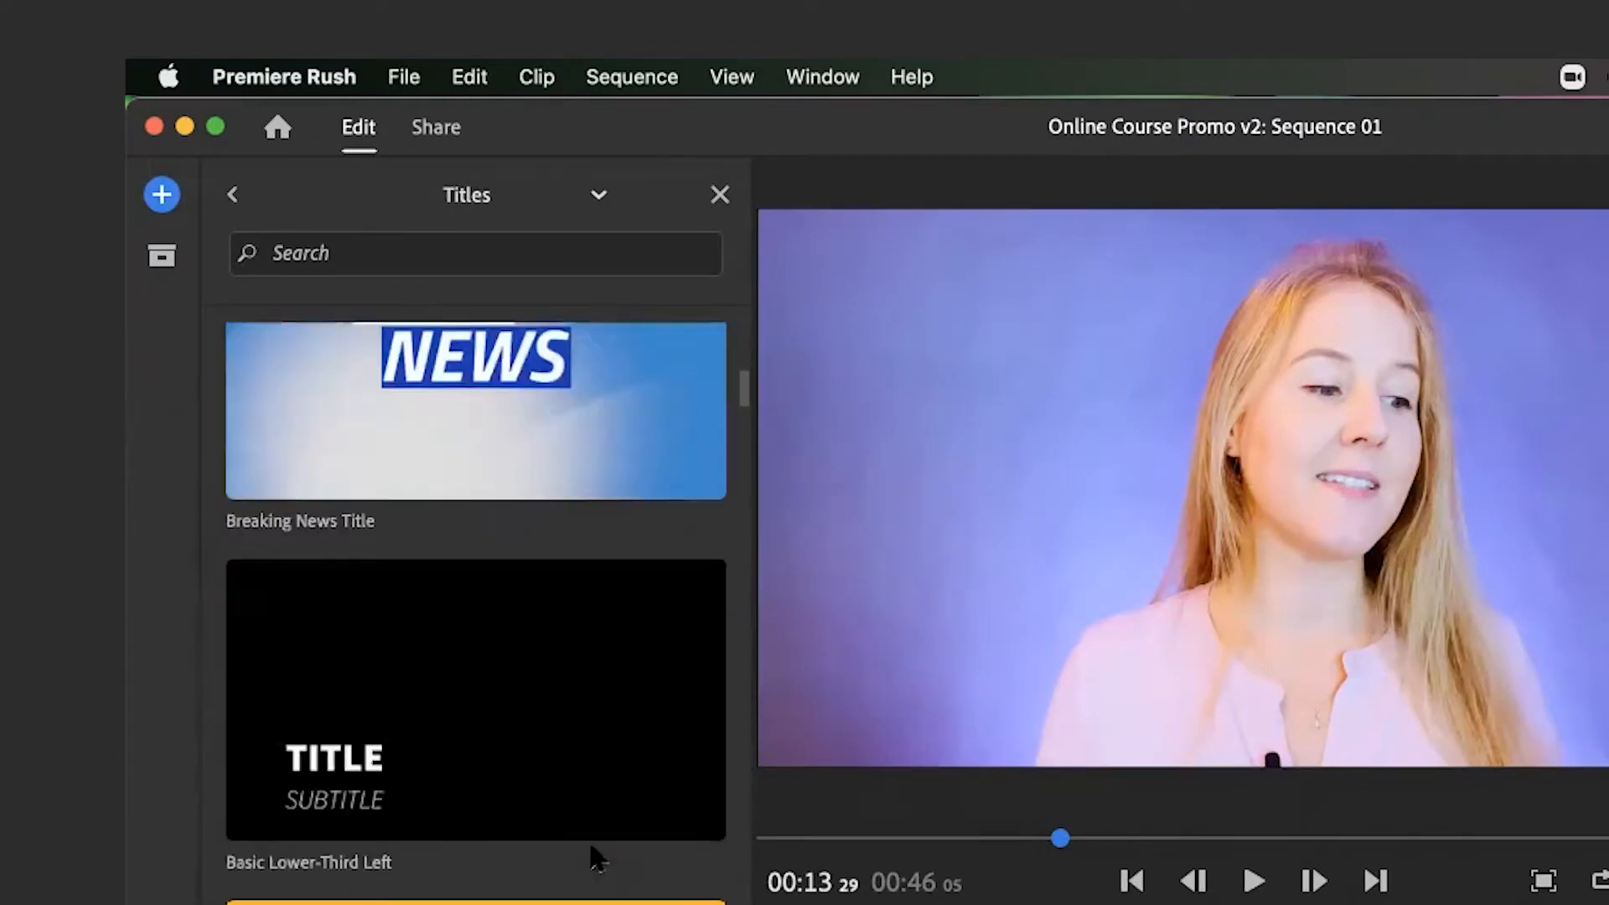
scroll(595, 856, "down", 5)
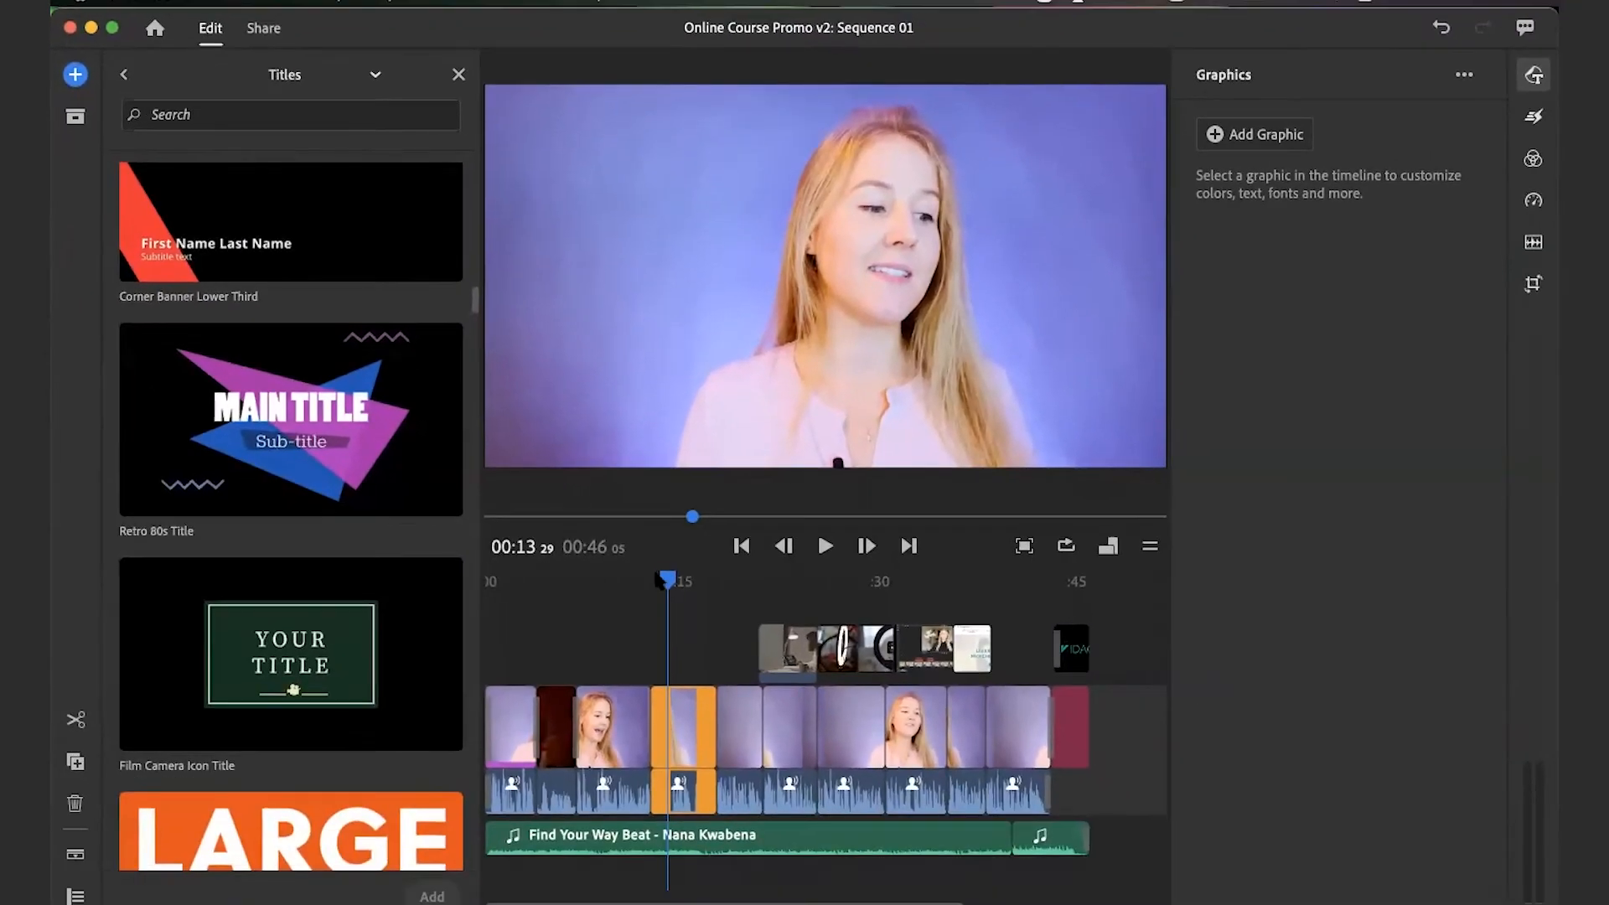
left_click(588, 580)
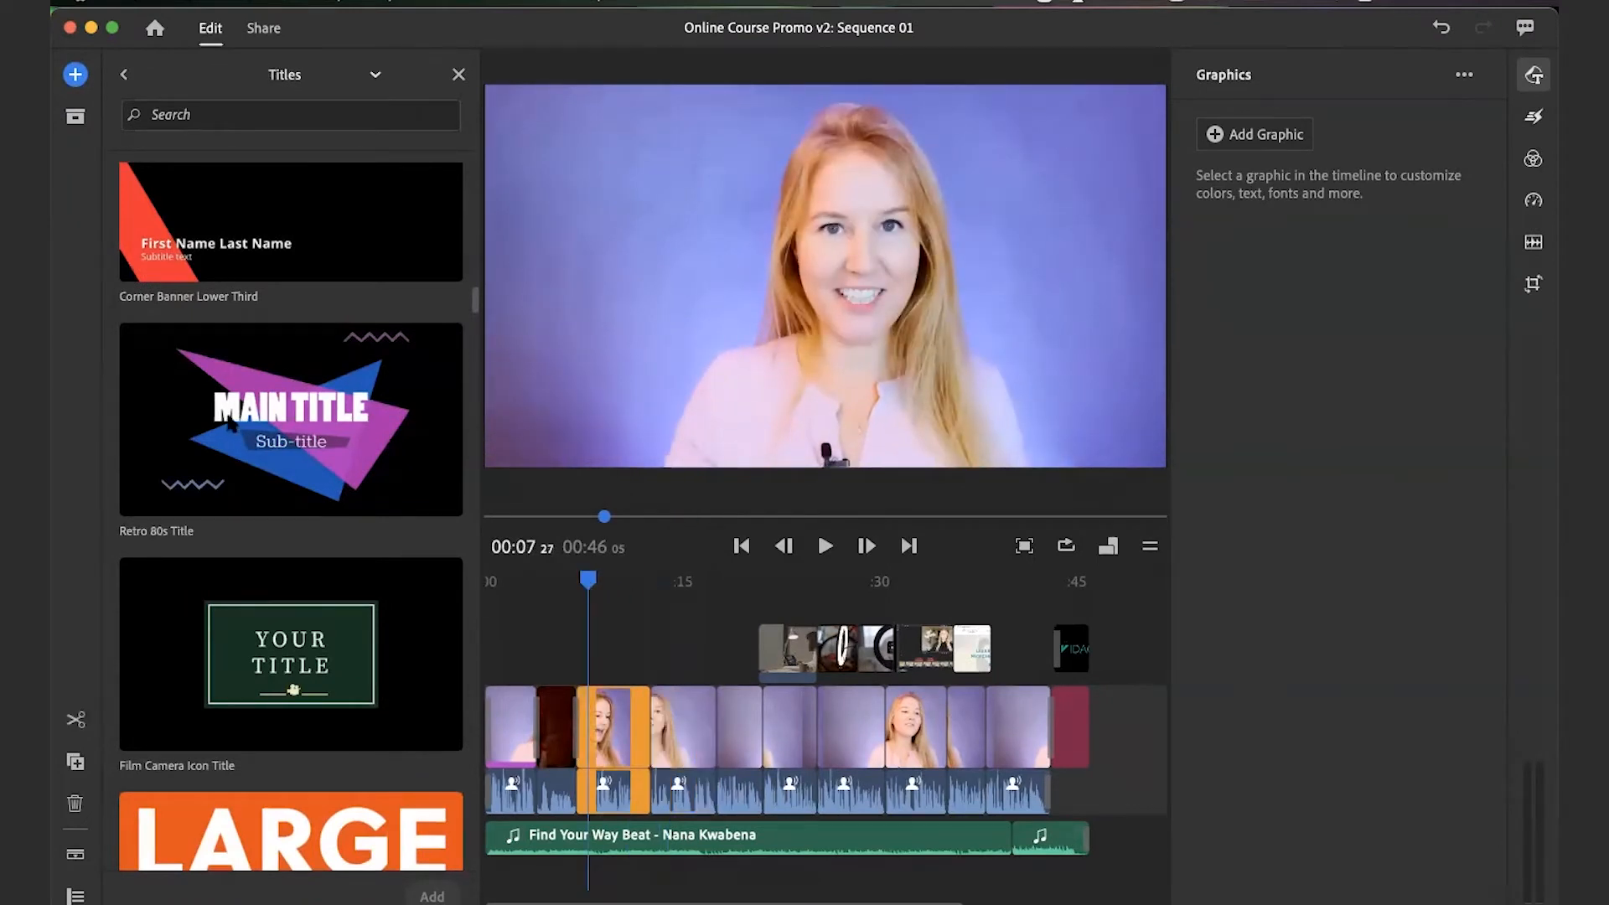
left_click_drag(231, 423, 580, 646)
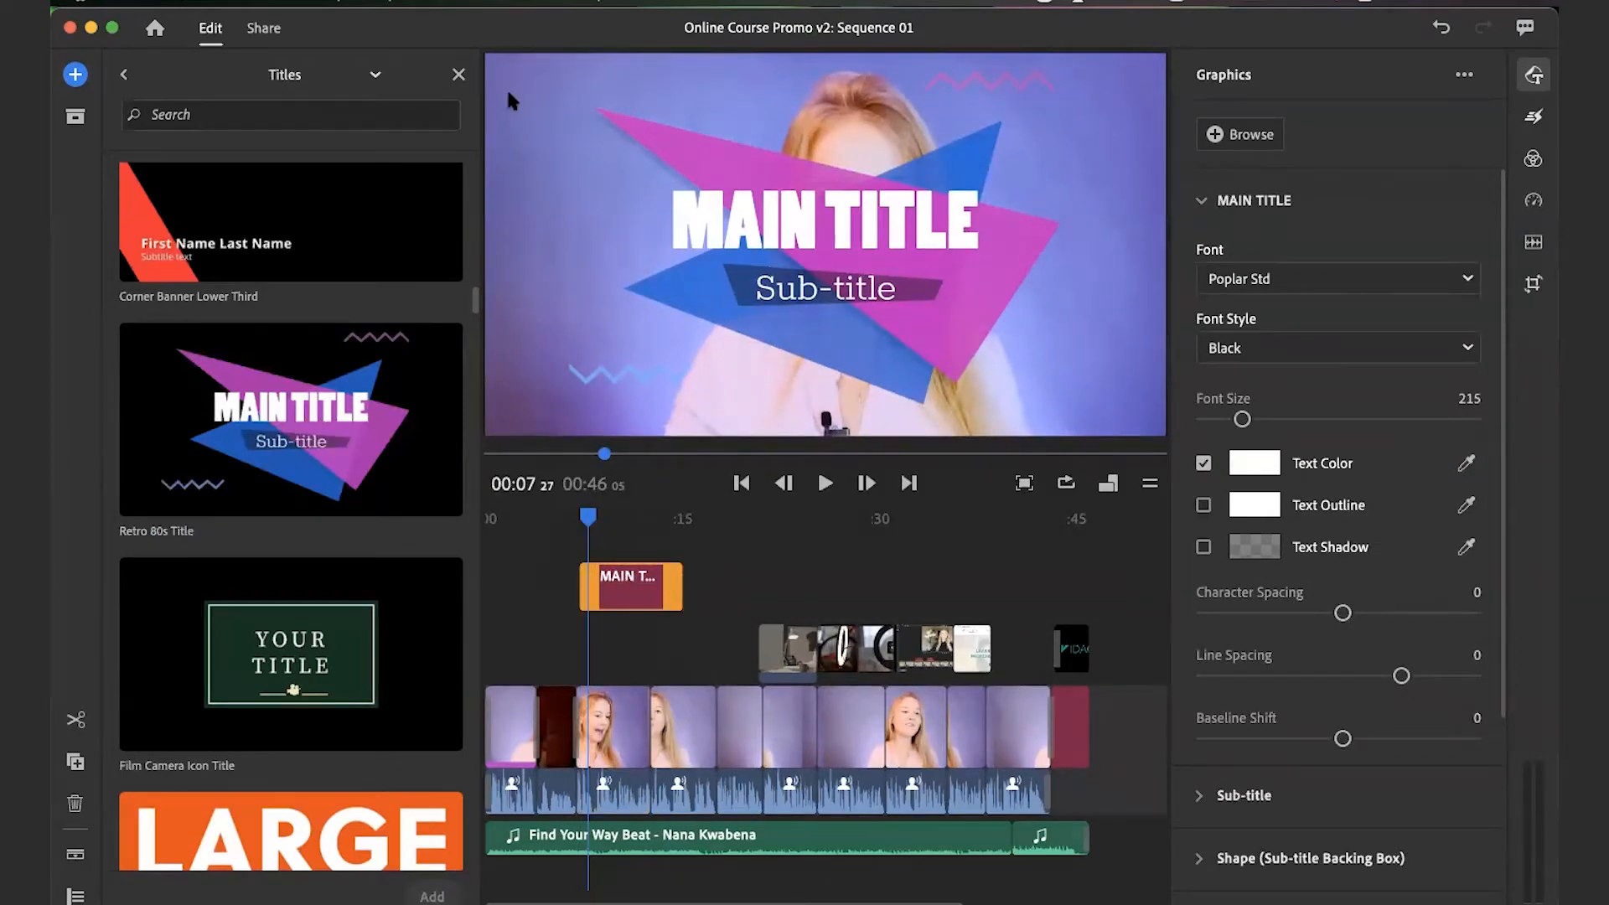
left_click(458, 75)
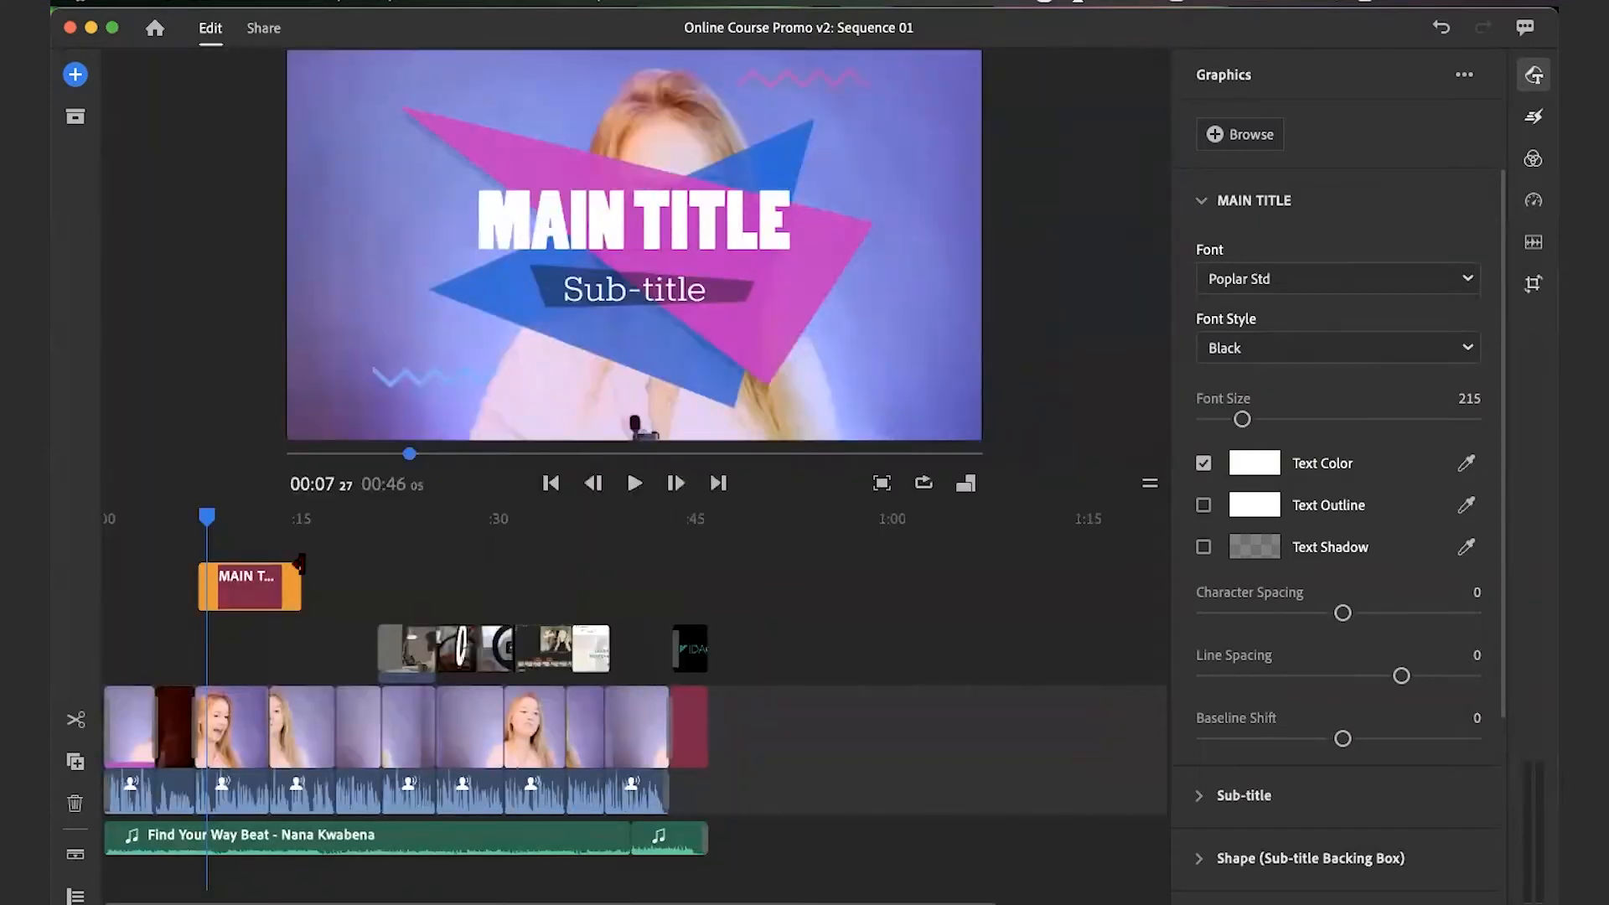
left_click_drag(286, 576, 269, 576)
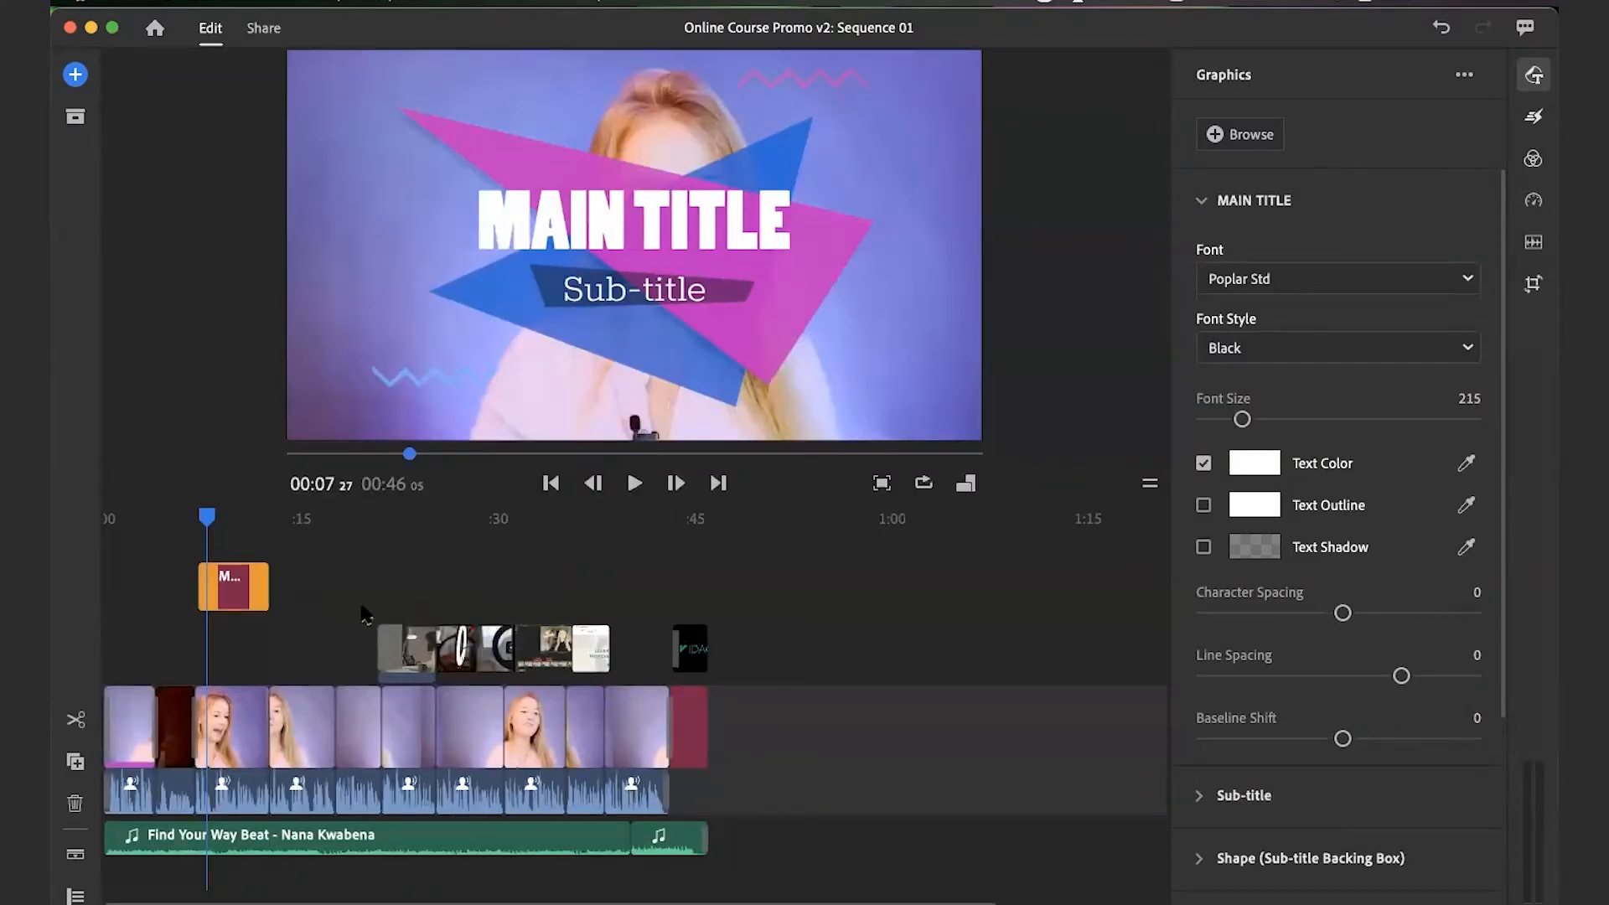
- Scale the title graphic to 36 with proportions maintained and move it to horizontal position 401, vertical position 812
left_click(1532, 281)
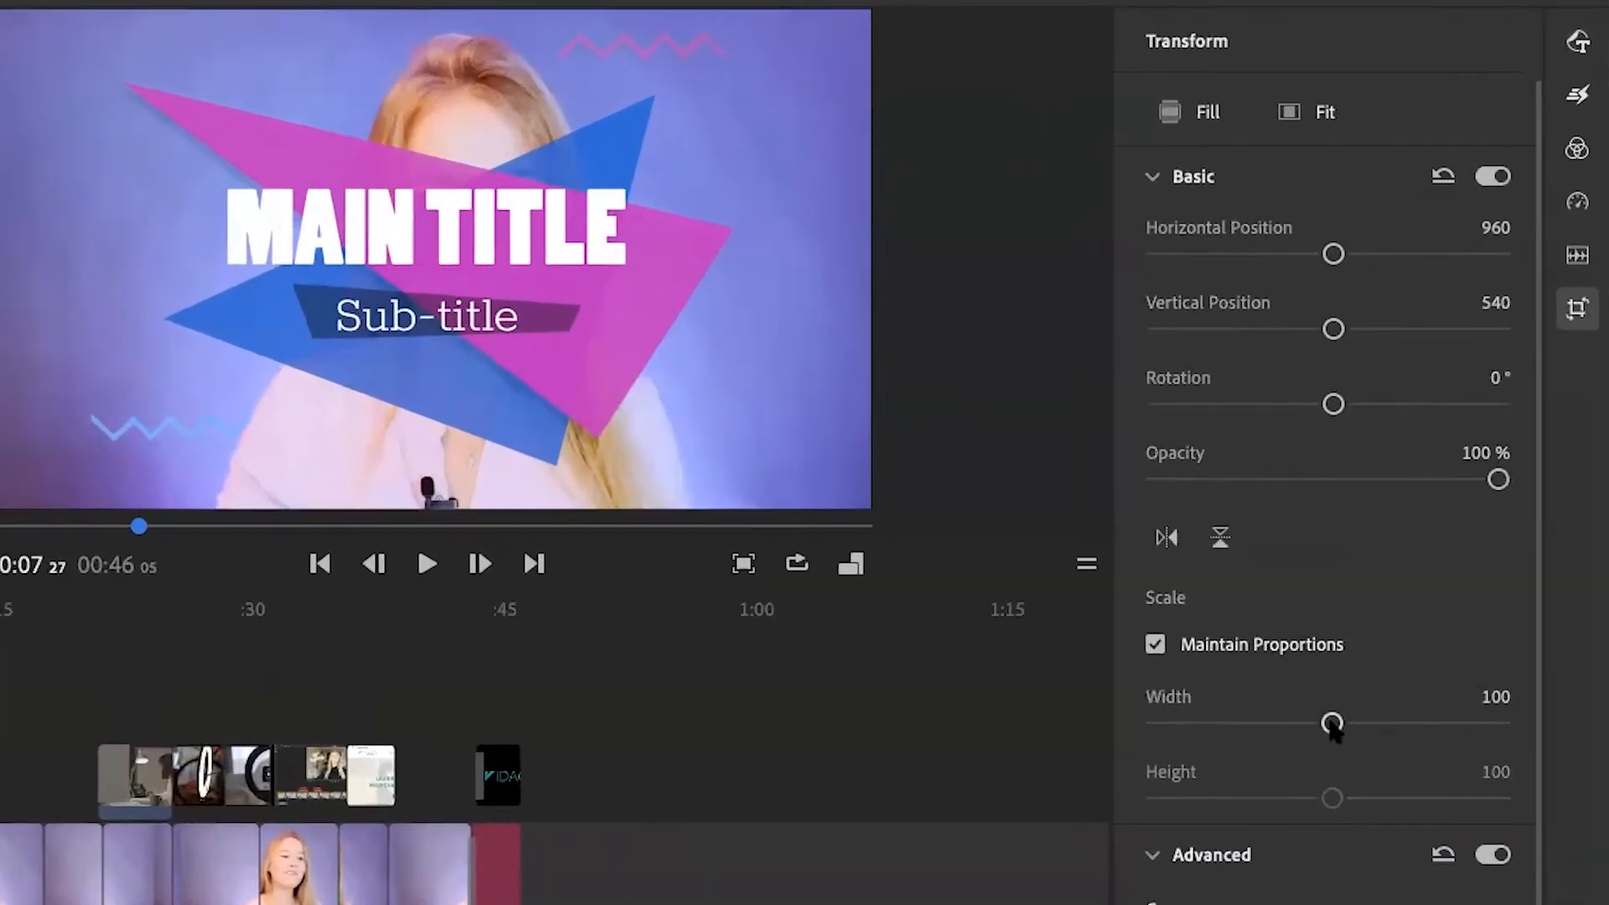
left_click_drag(1332, 725, 1217, 723)
left_click_drag(1332, 329, 1371, 335)
left_click_drag(1332, 254, 1275, 270)
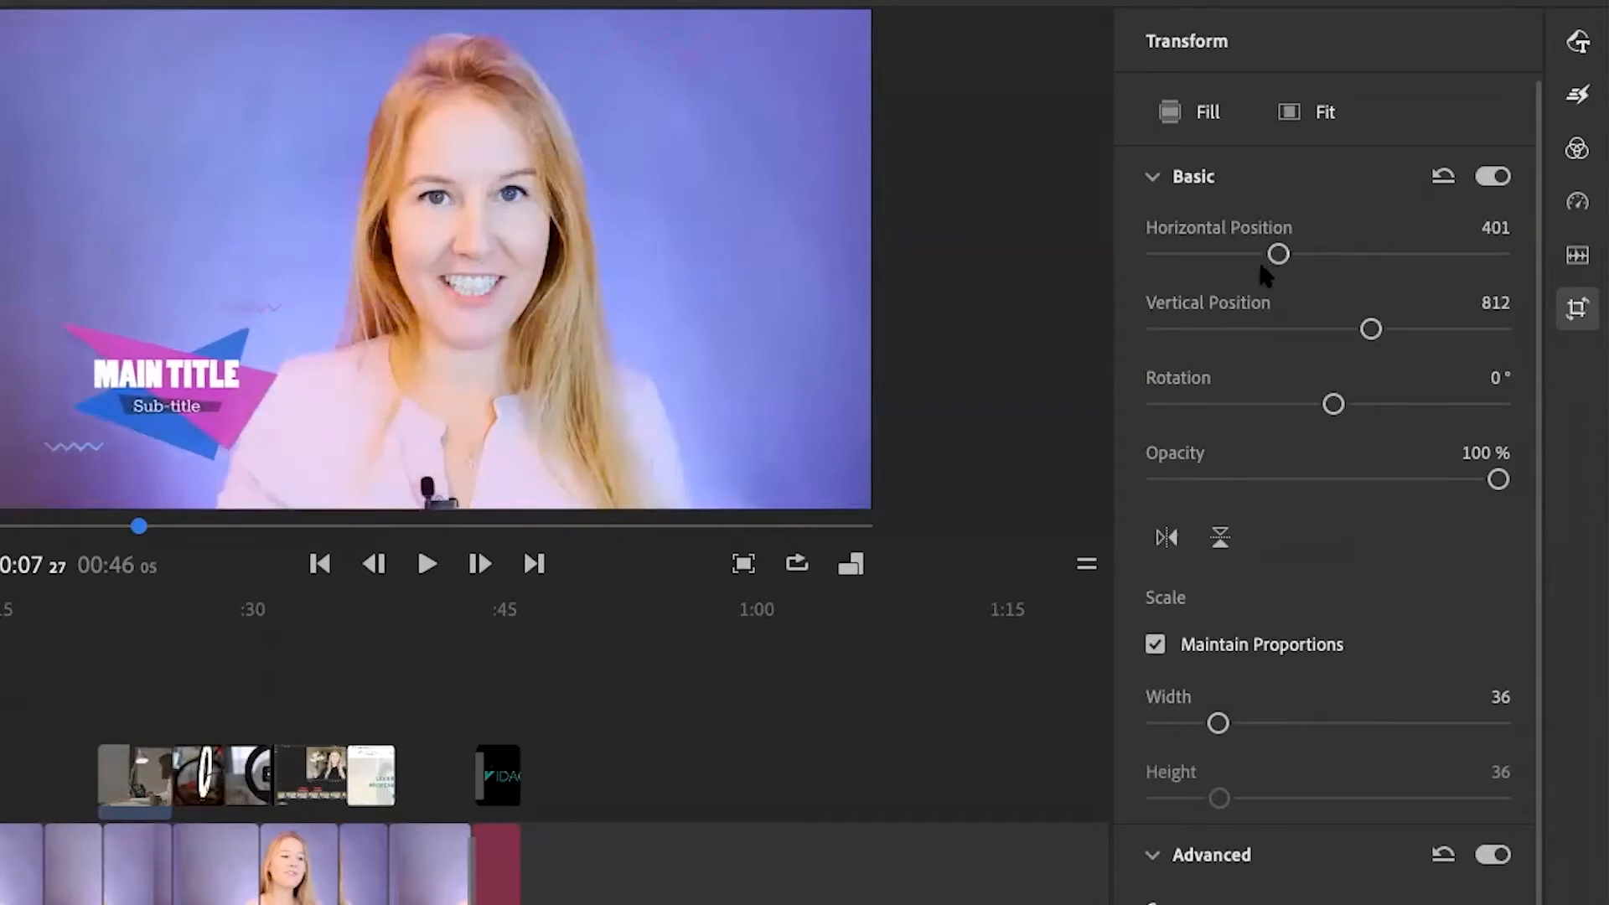
- Replace the graphic's main title with the presenter's full name and its sub-title with "The Vidacademy"
left_click(190, 377)
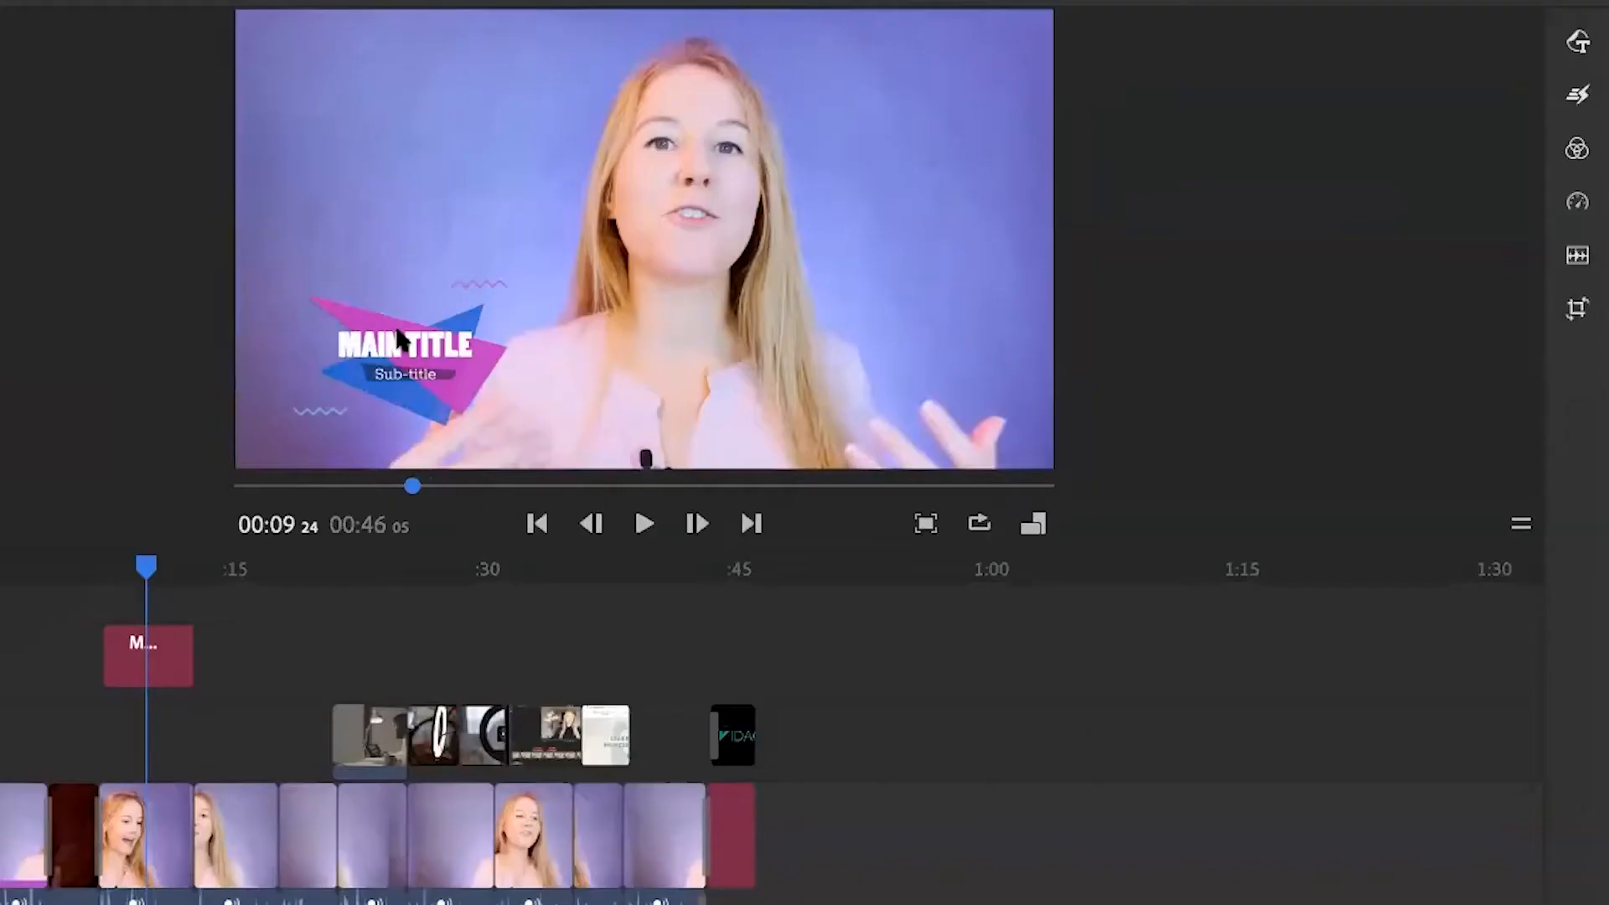
left_click(398, 327)
type("Judie Russell")
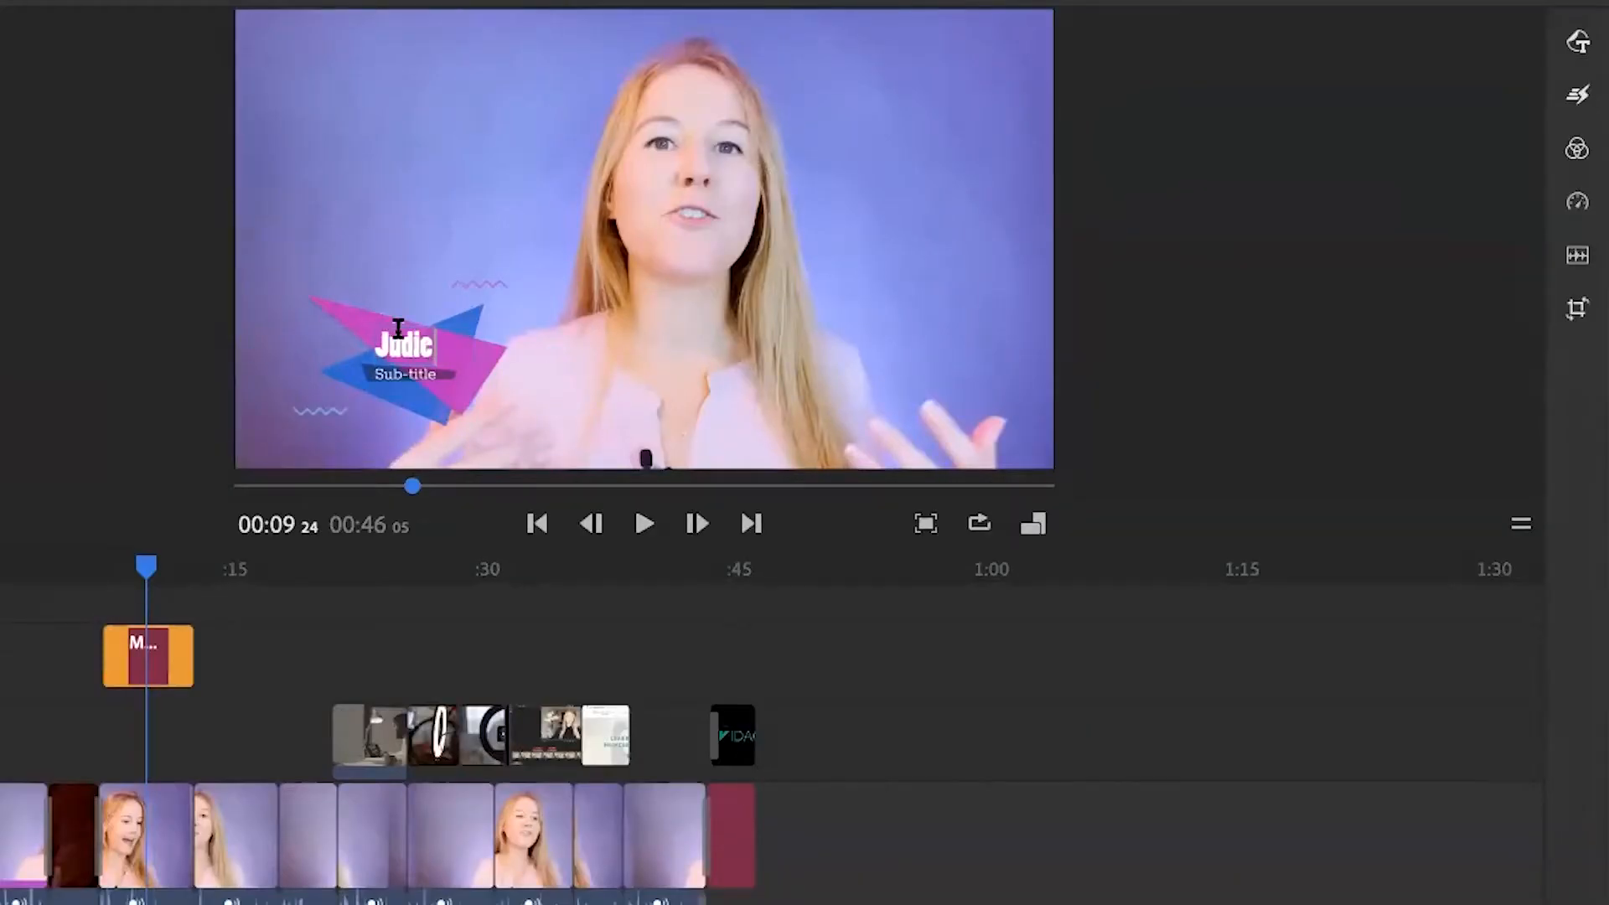
left_click(408, 371)
type("The V")
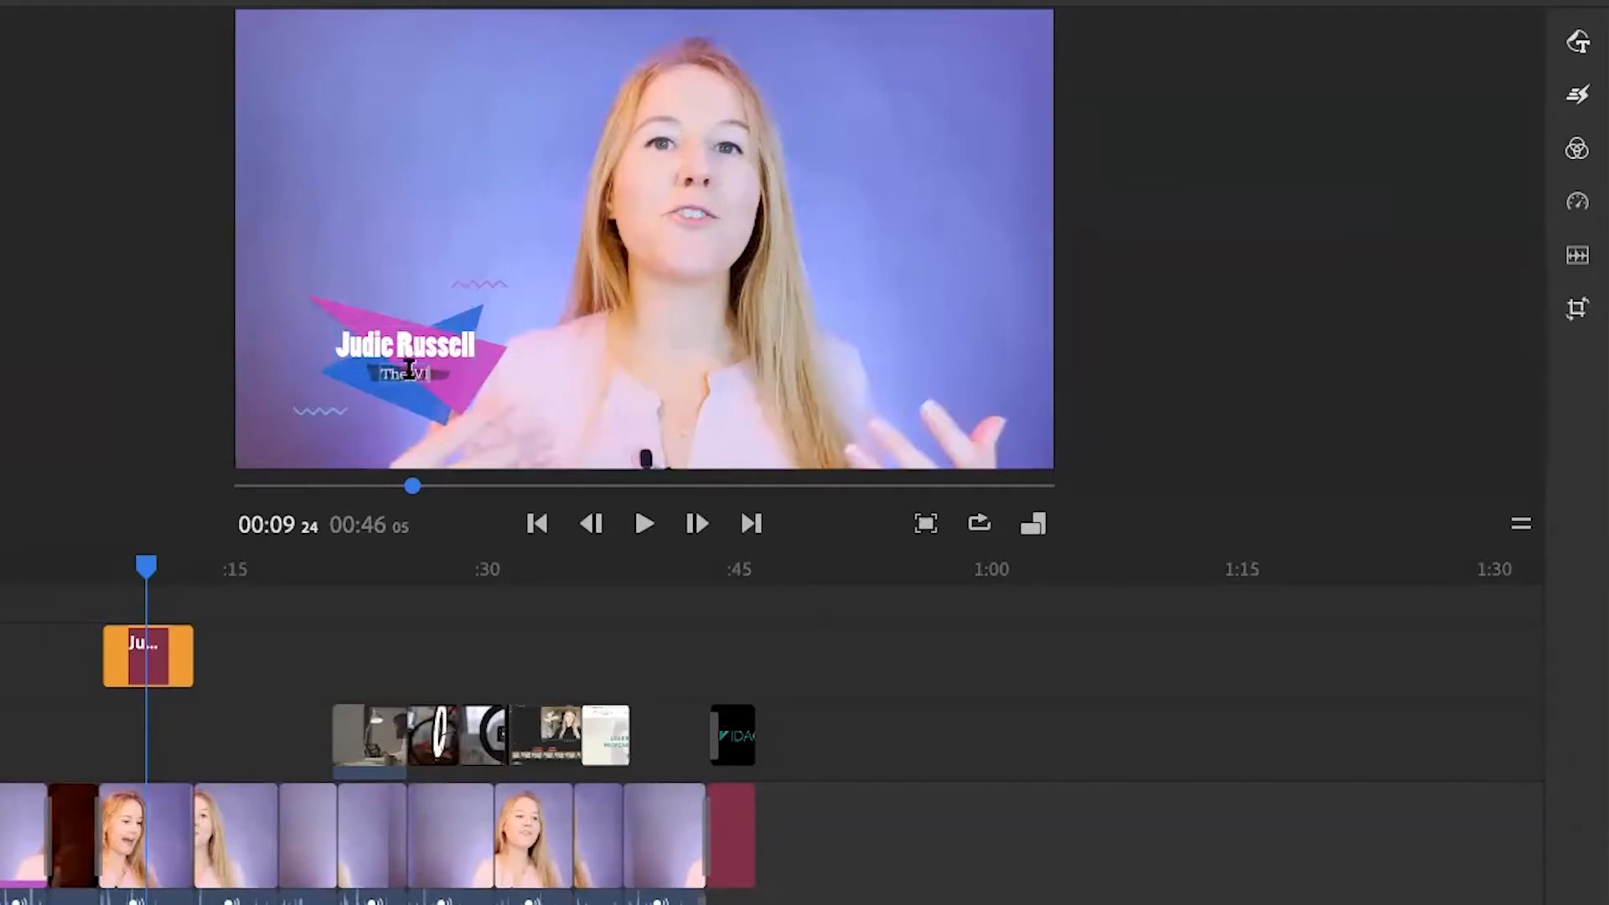
type("idacademy")
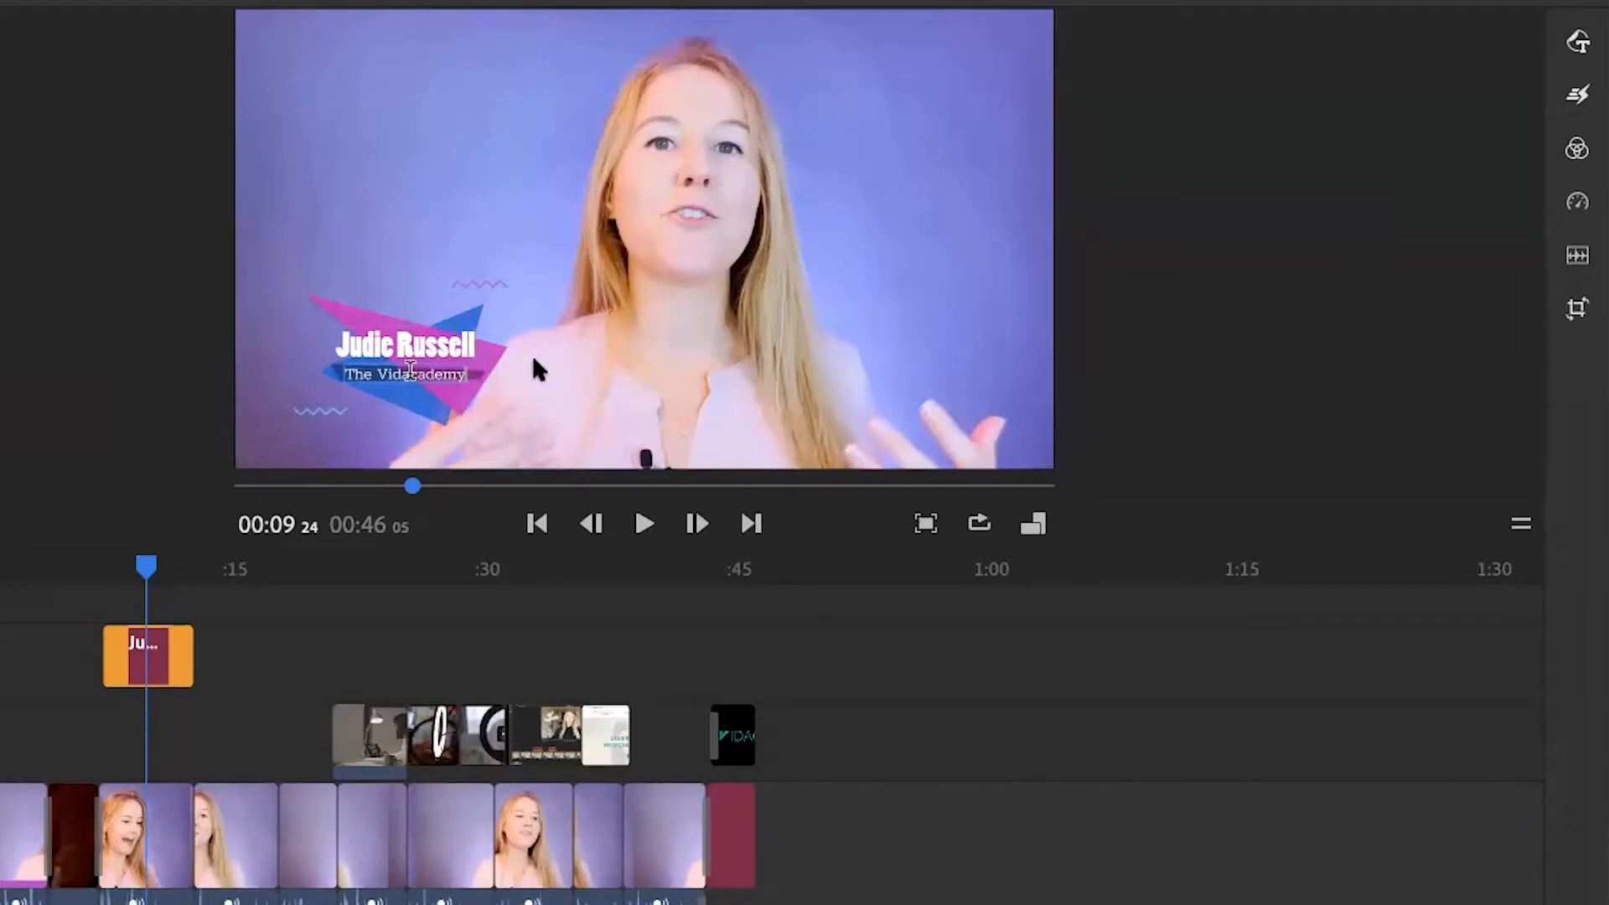
- Set the font of the graphic's name line to Raleway Bold
left_click(162, 652)
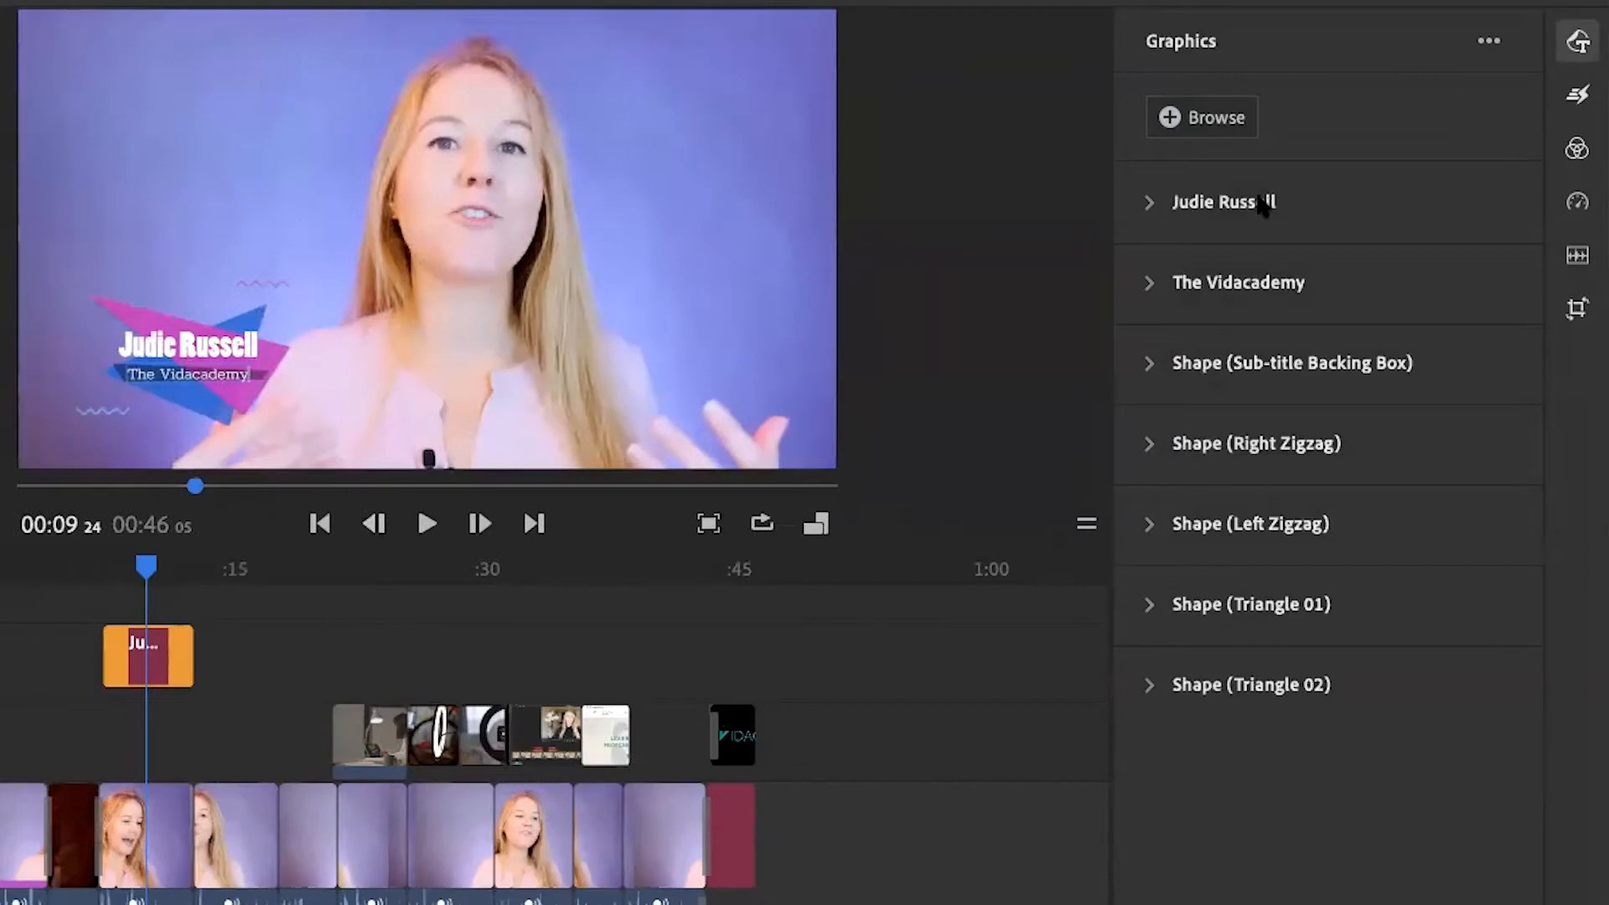
left_click(1151, 204)
left_click(1259, 301)
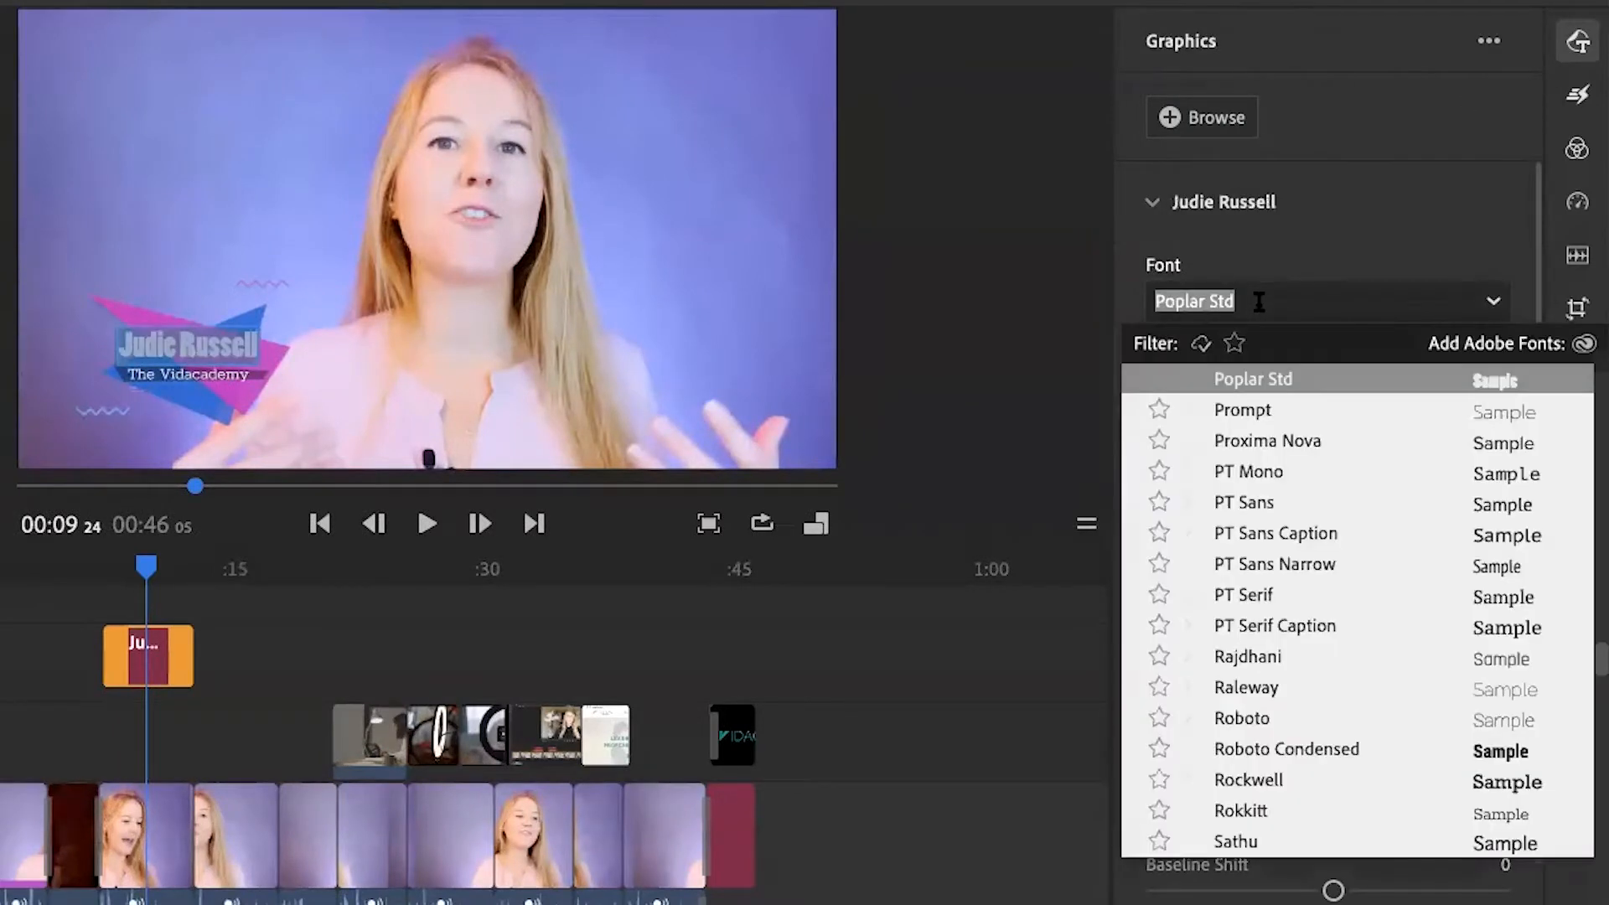
type("rale")
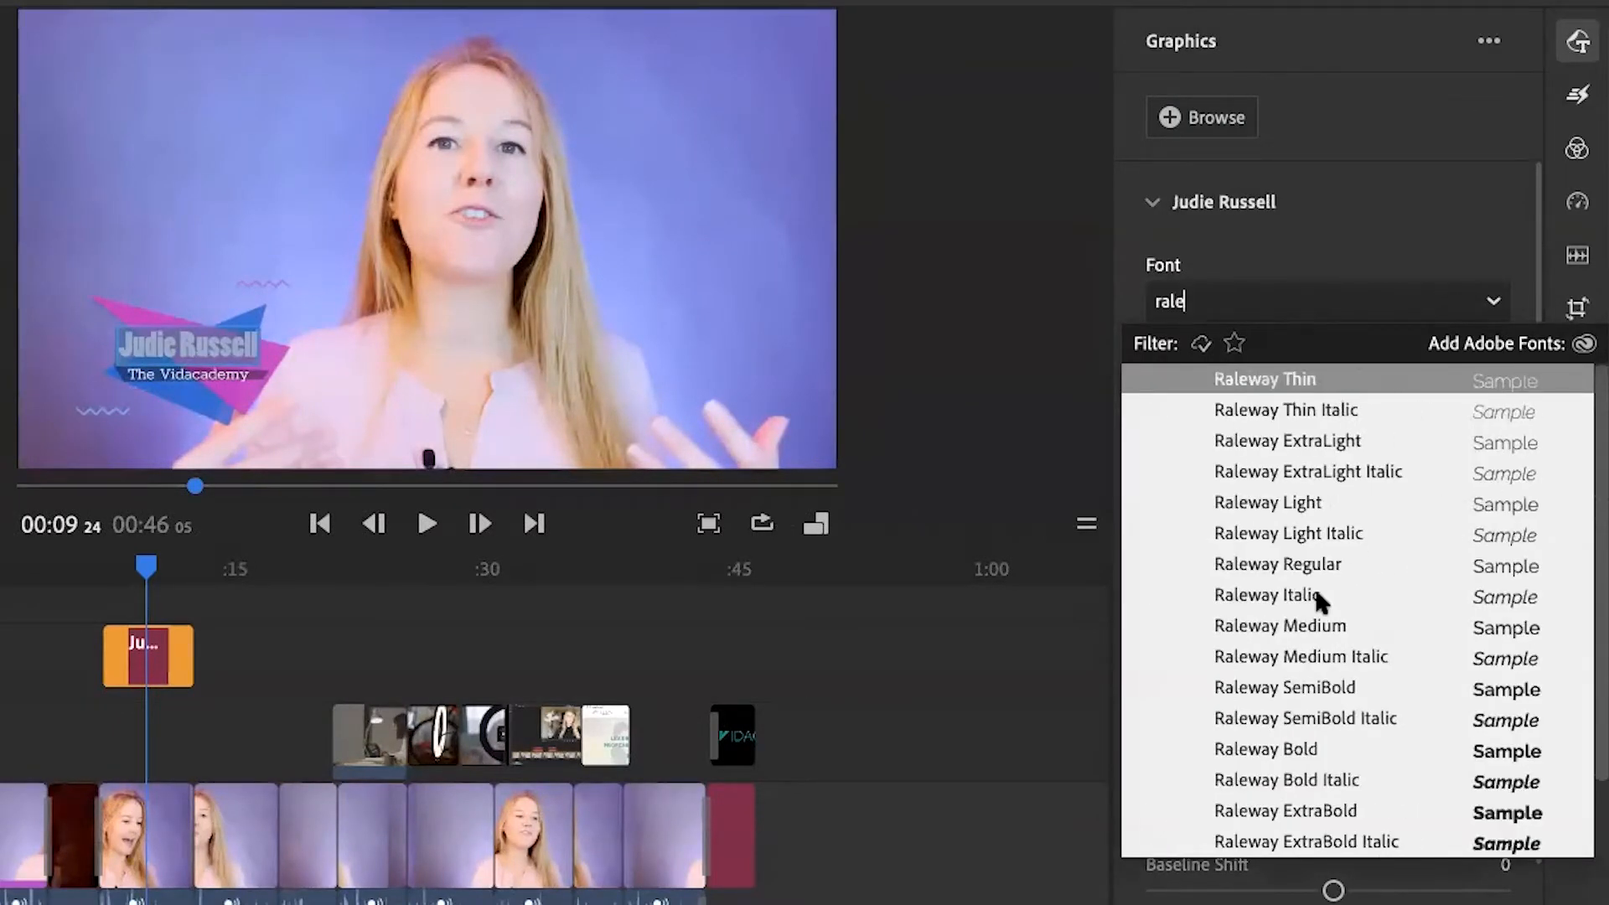
left_click(1303, 737)
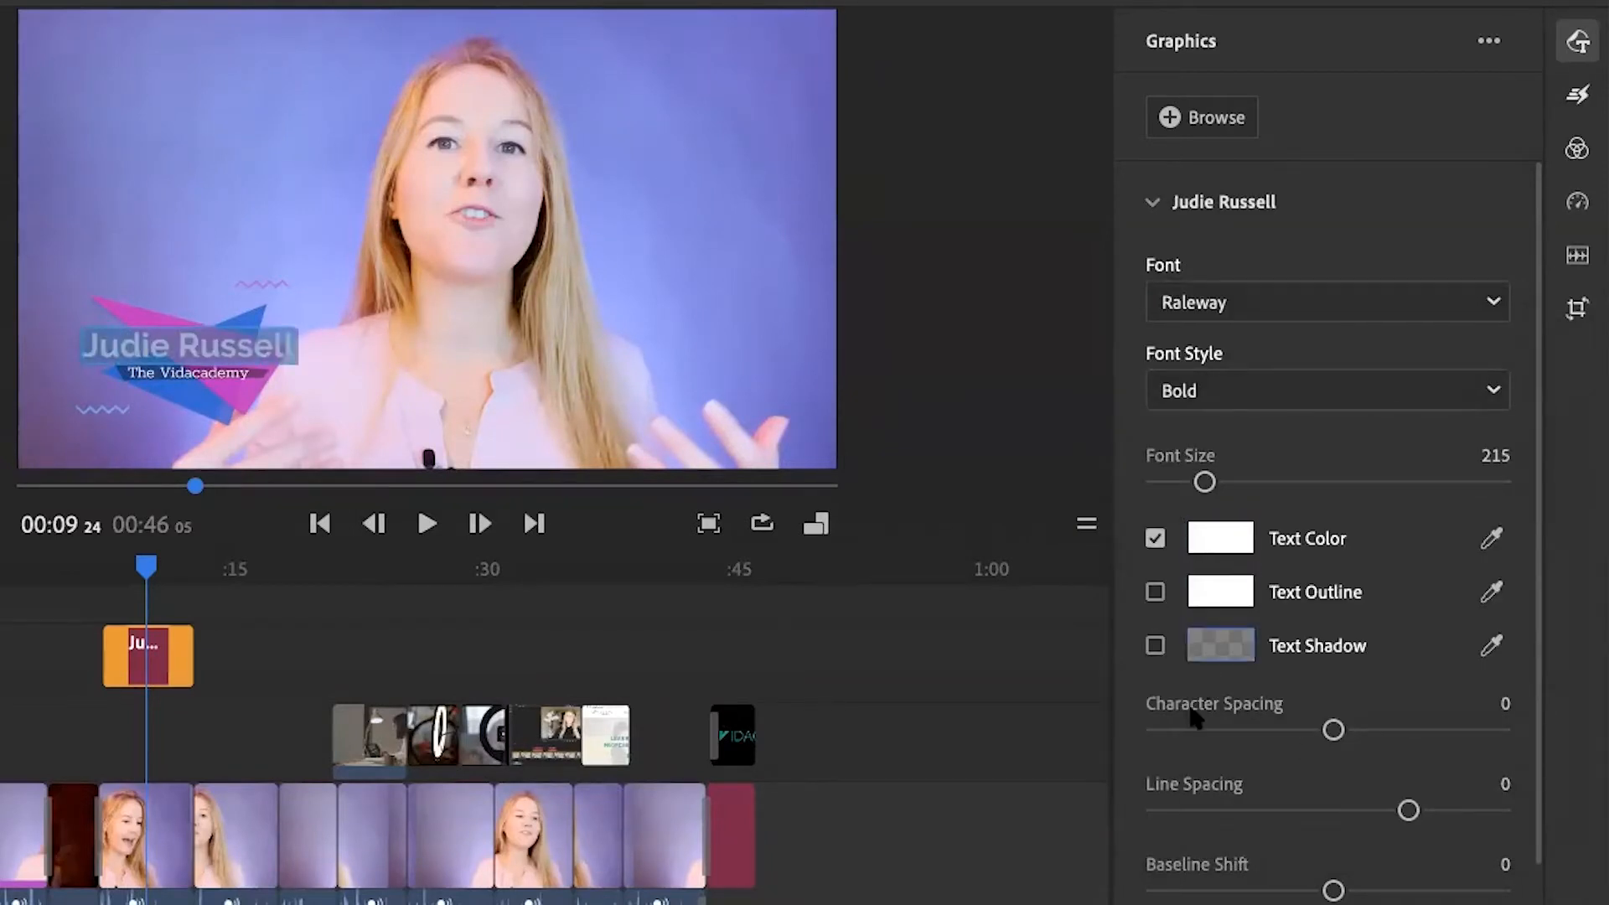
- Set the font of the "The Vidacademy" sub-title line to Raleway Medium
left_click(1159, 204)
left_click(1185, 280)
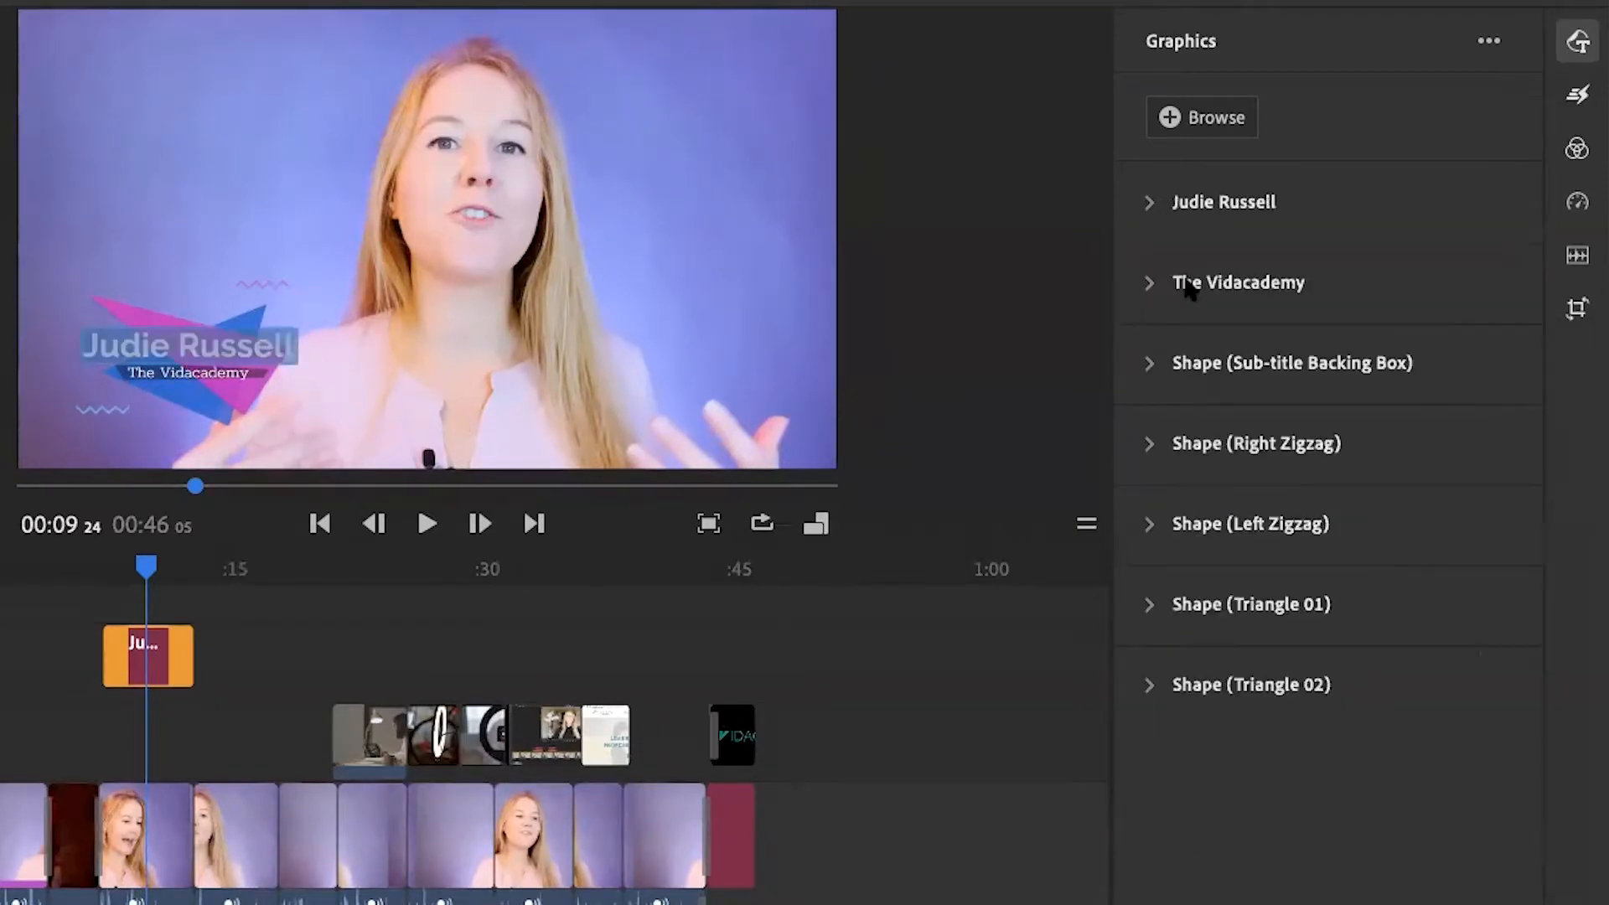
left_click(1203, 380)
type("rale")
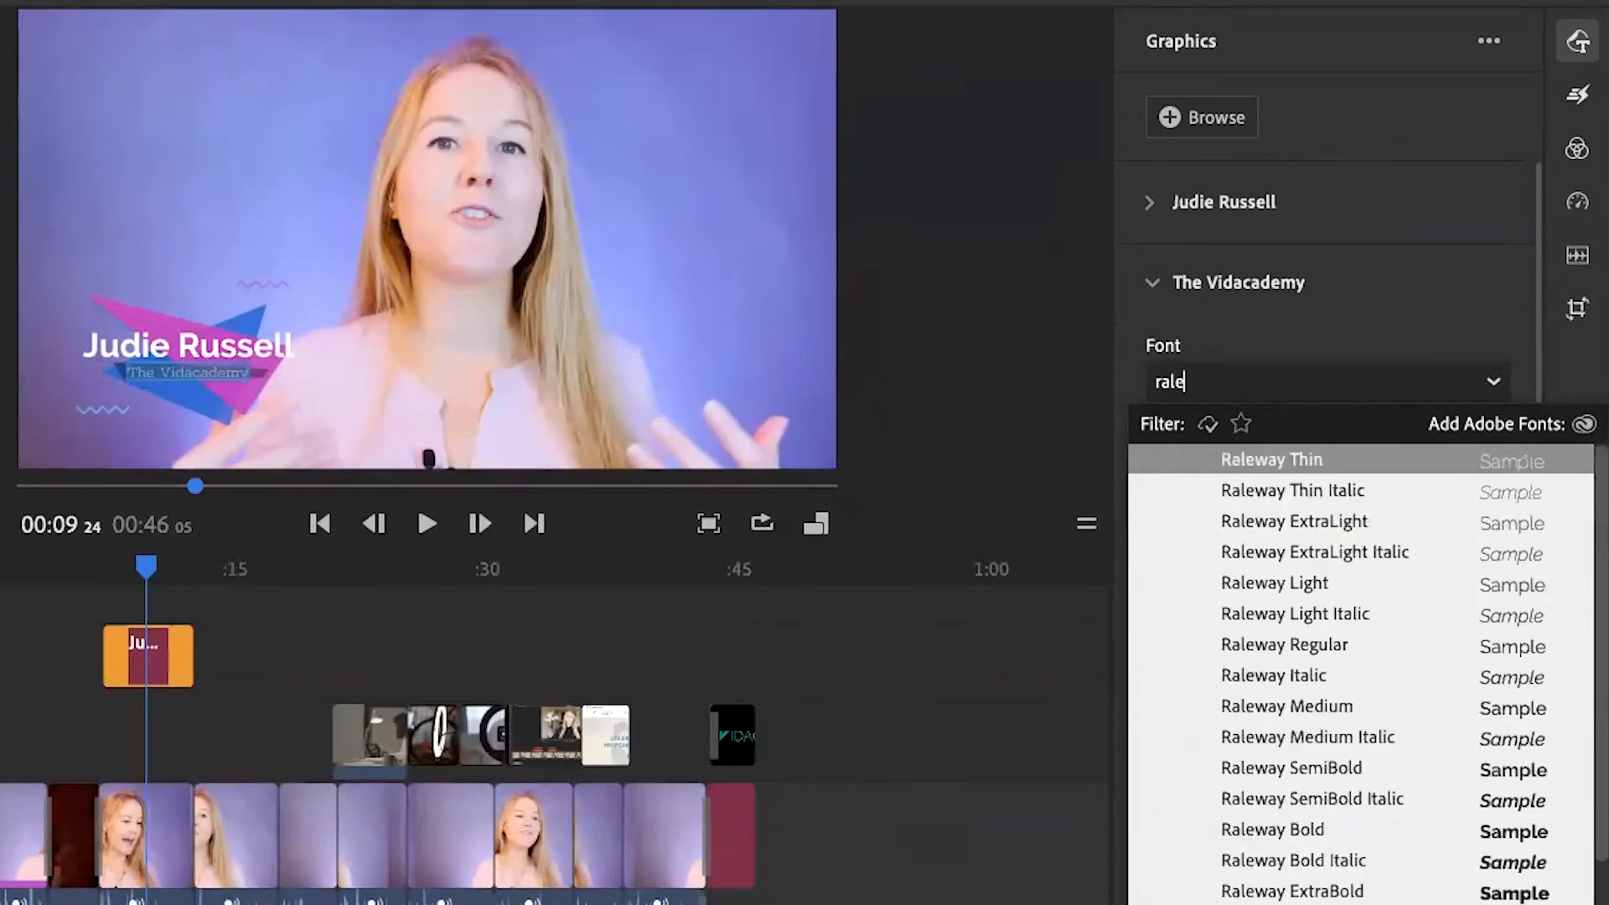
left_click(1284, 712)
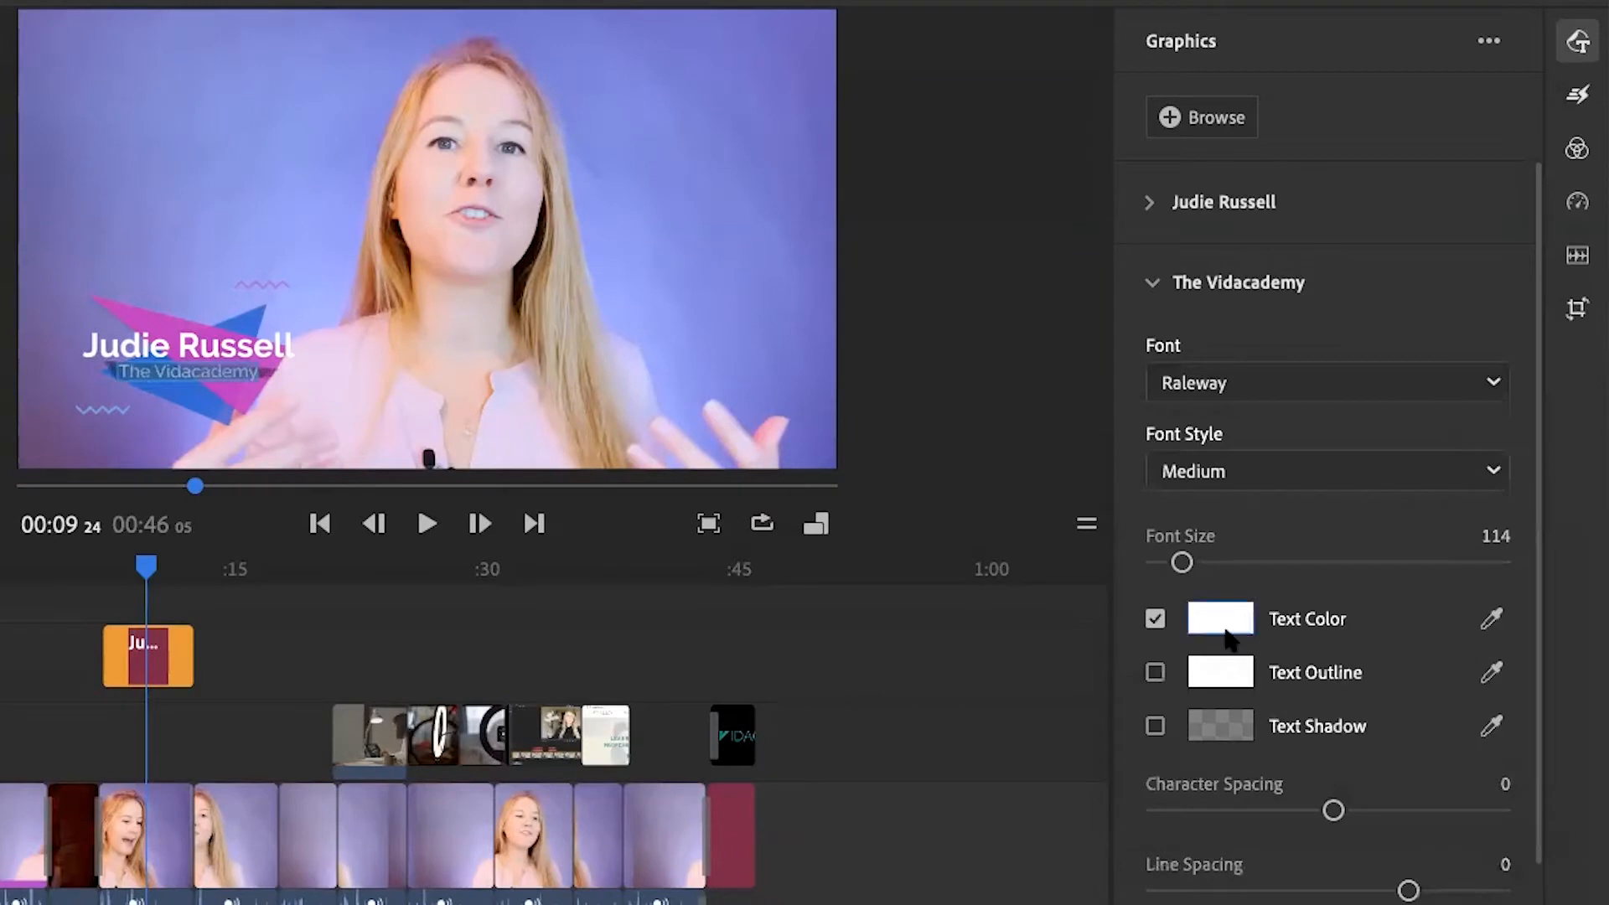
left_click(1157, 288)
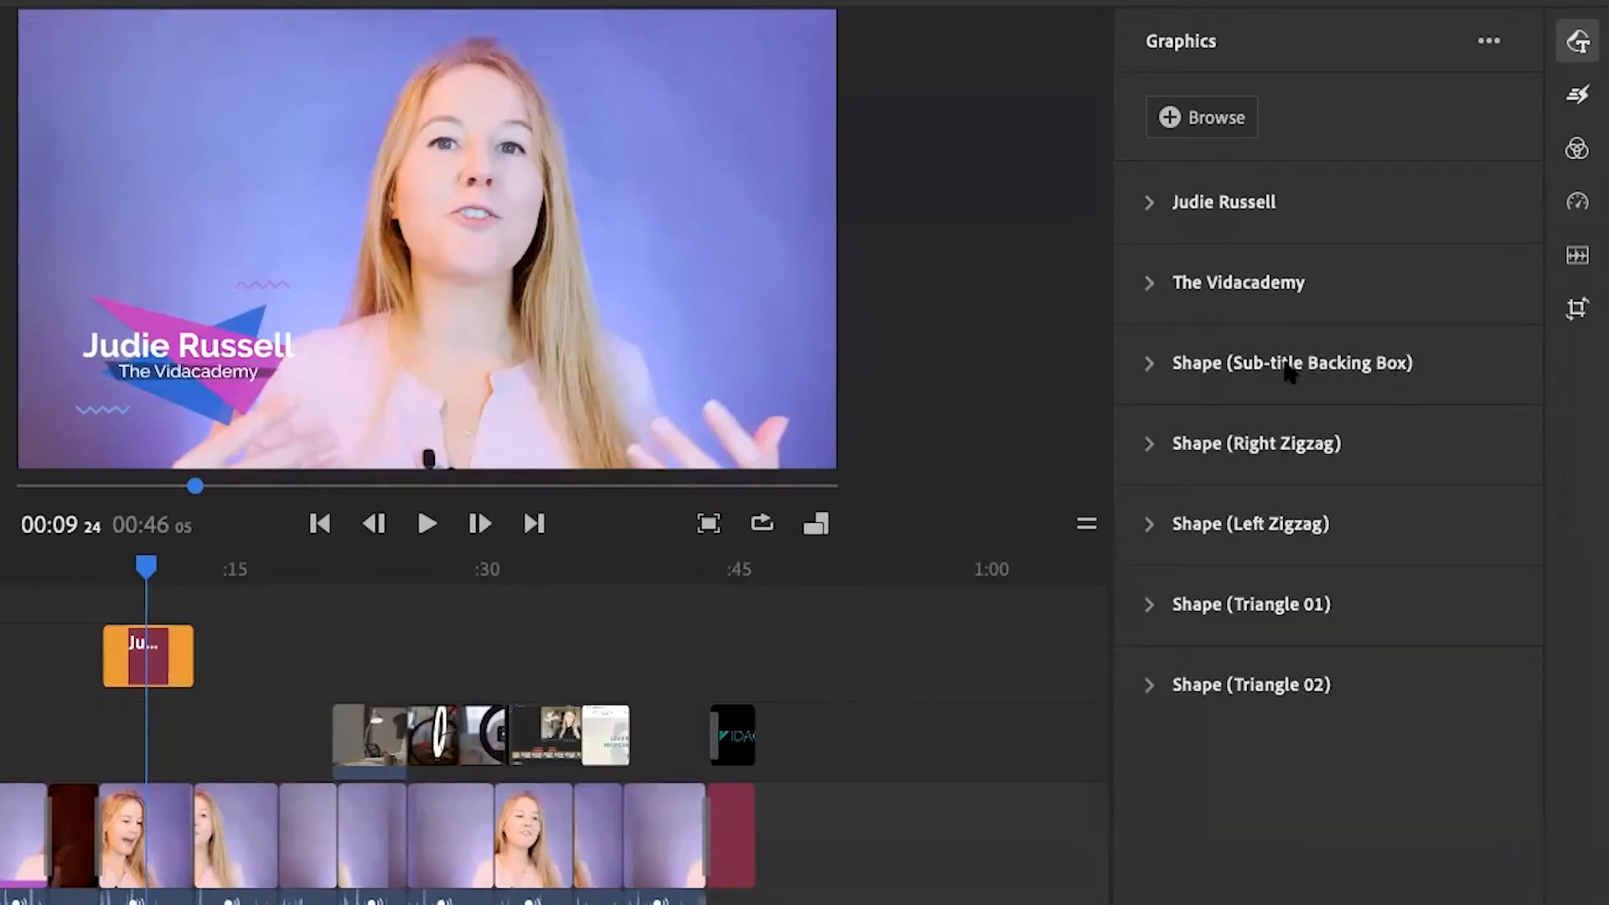
- Turn off the shape colour of the graphic's Sub-title Backing Box
left_click(1151, 362)
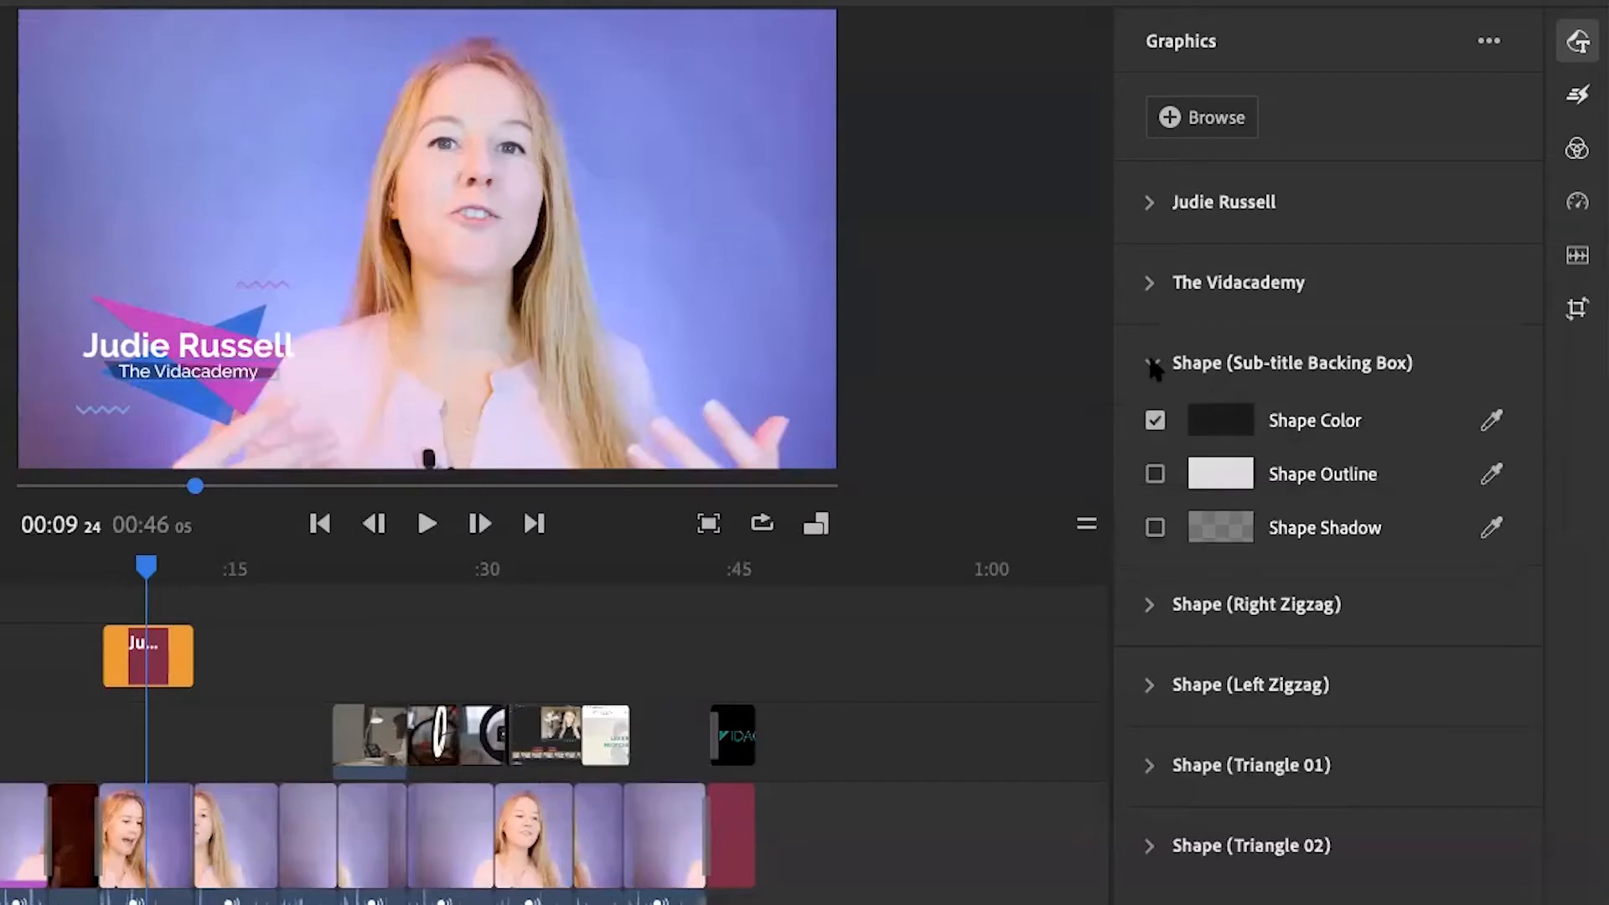
left_click(1155, 421)
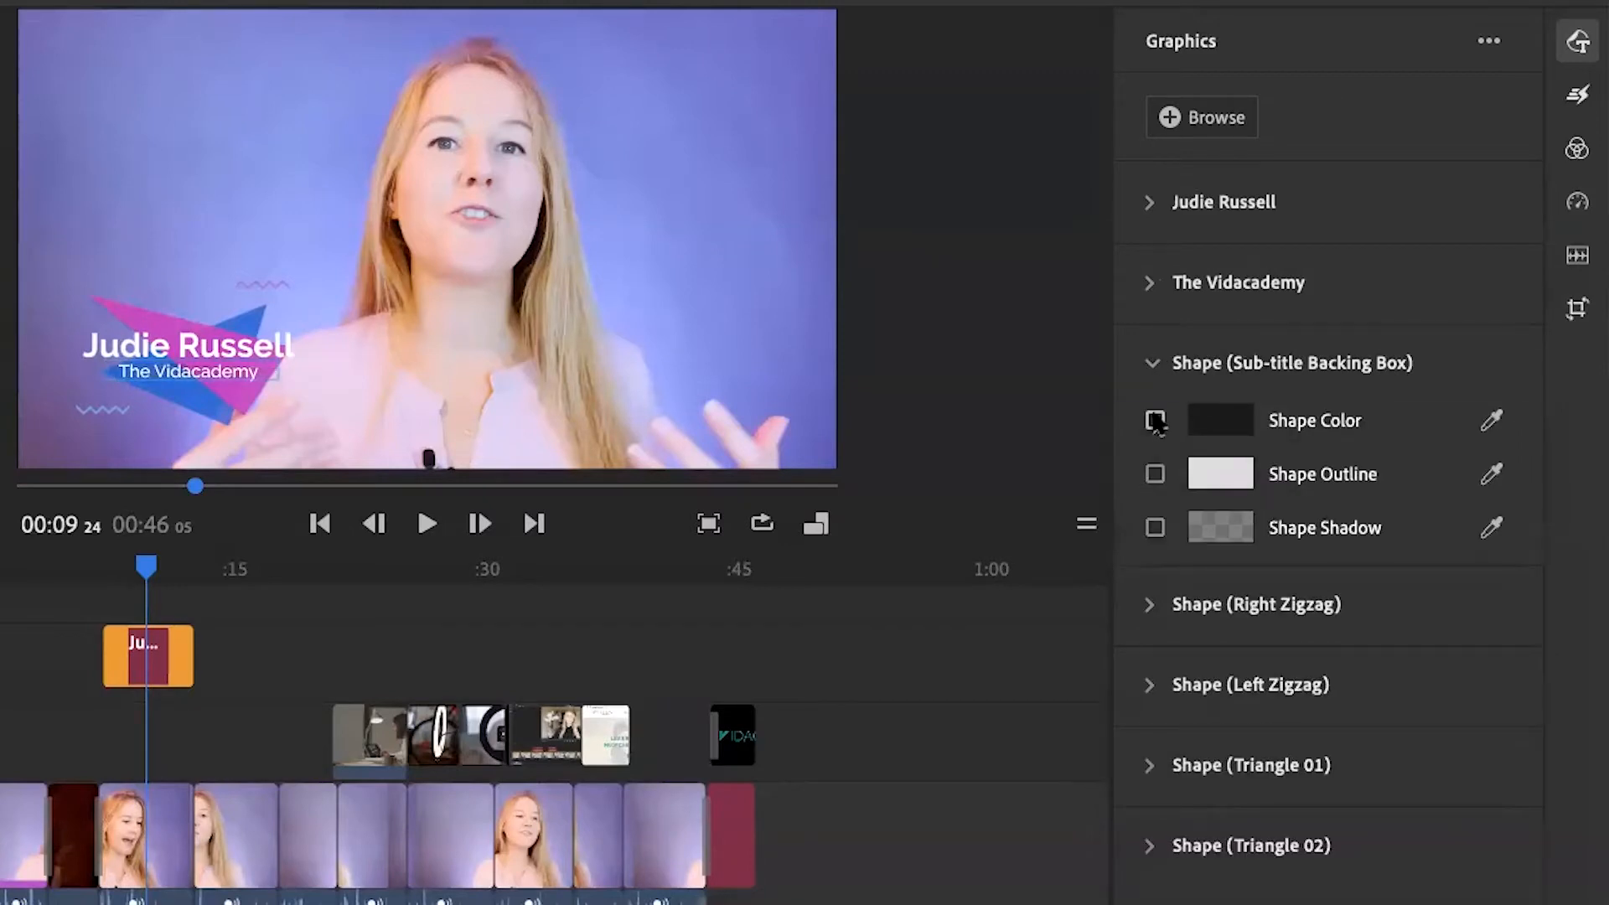
left_click(1151, 363)
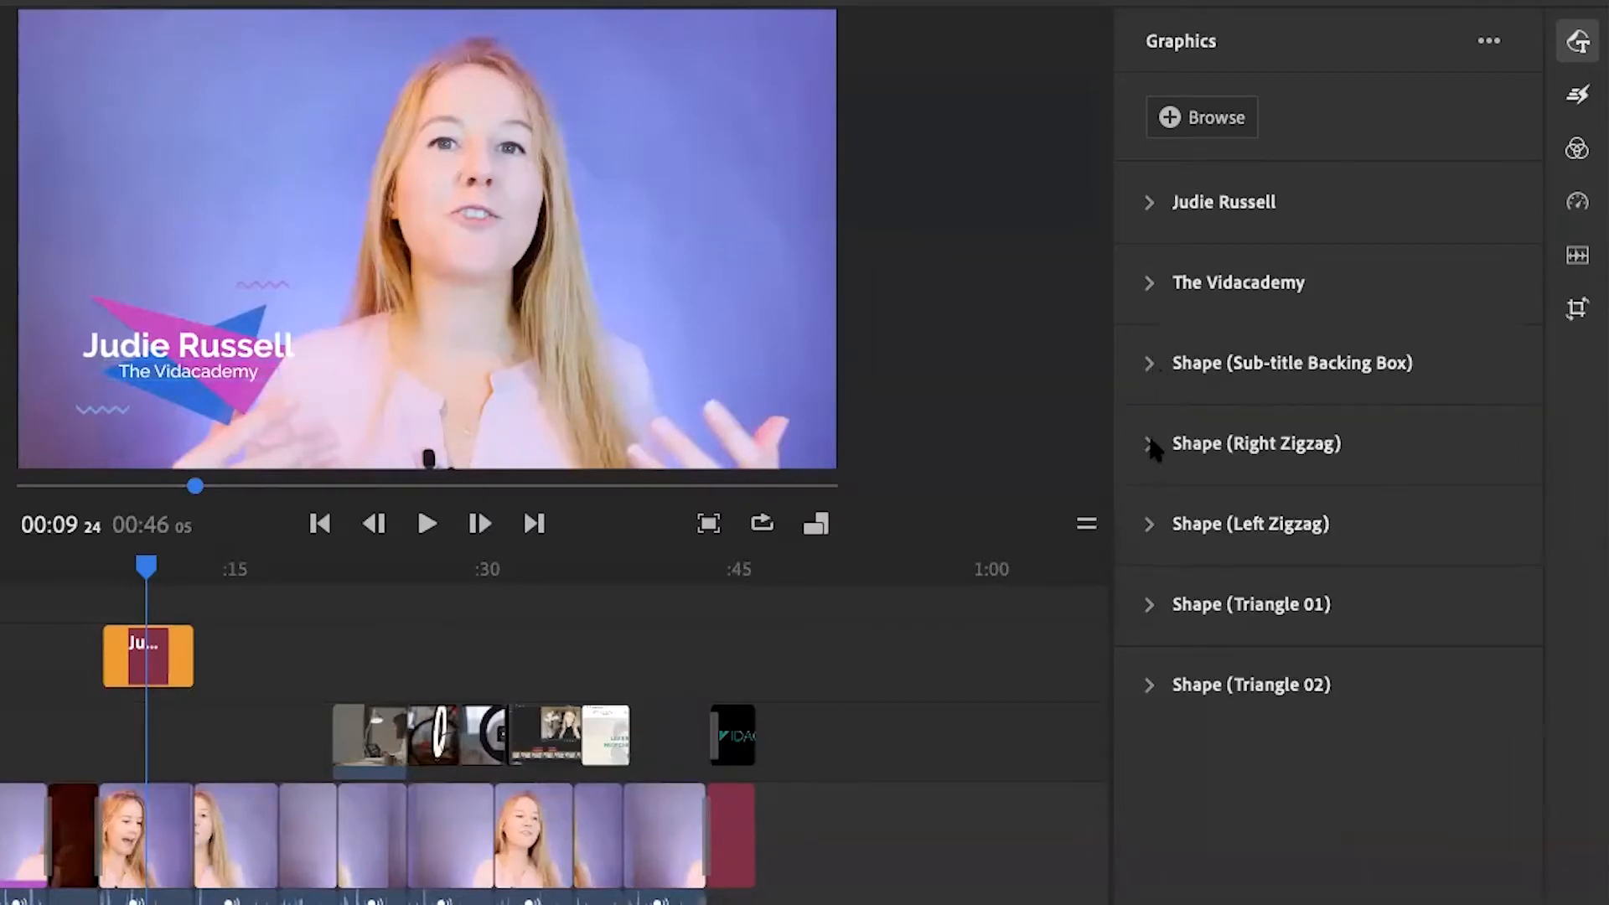
- Turn off the shape colour of both the Right Zigzag and the Left Zigzag in the title graphic
left_click(1151, 444)
left_click(1151, 444)
left_click(1152, 445)
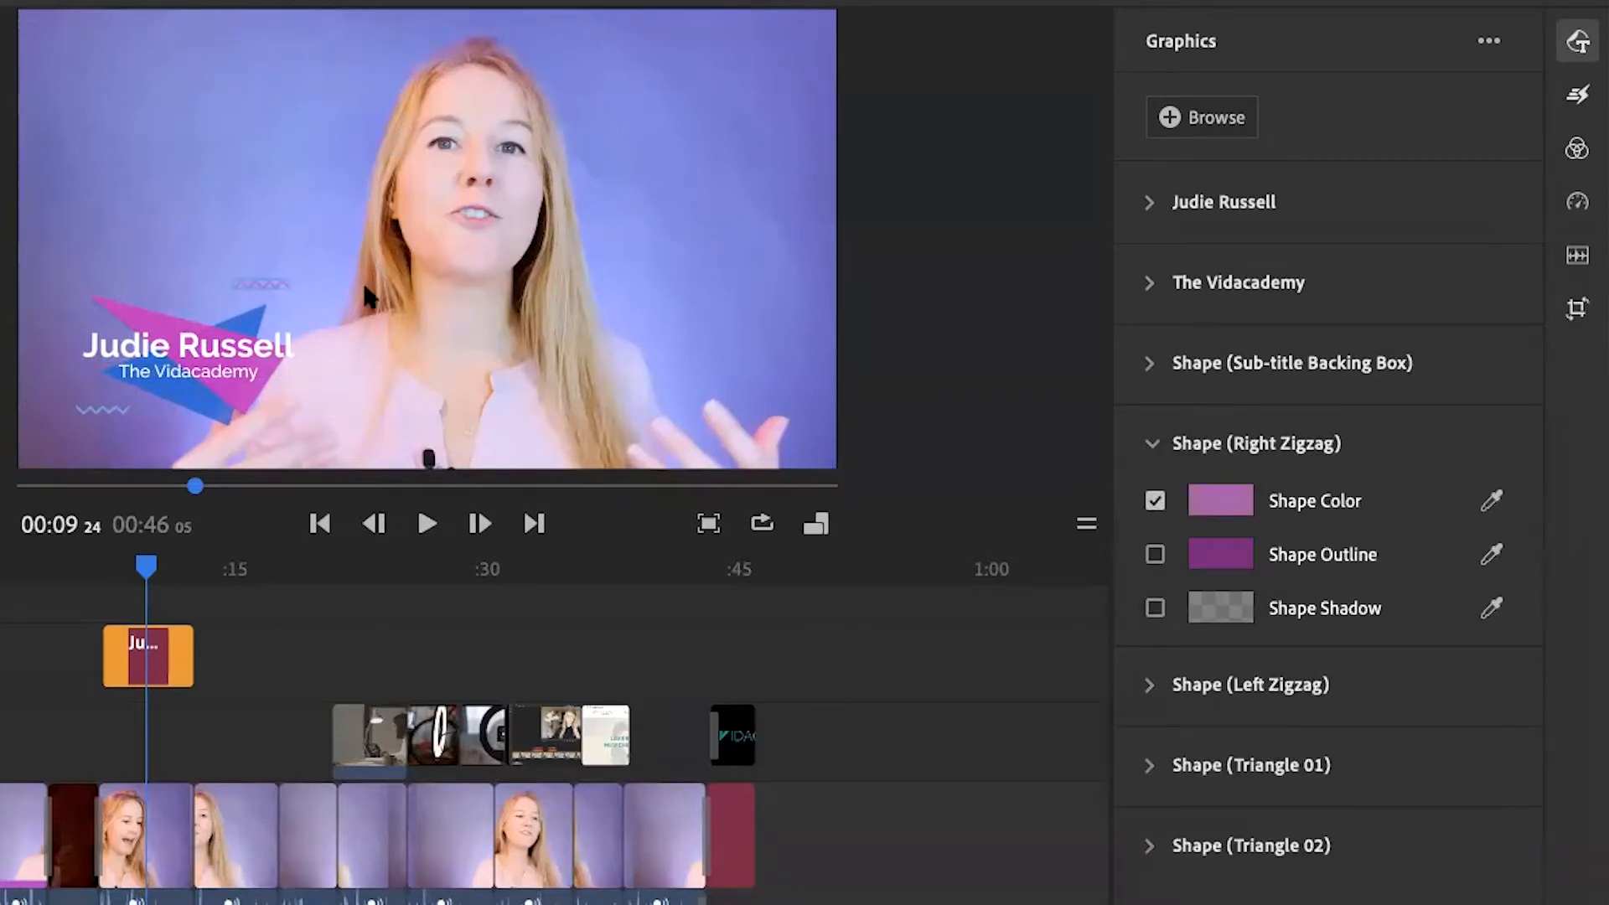
left_click(1151, 443)
left_click(1150, 524)
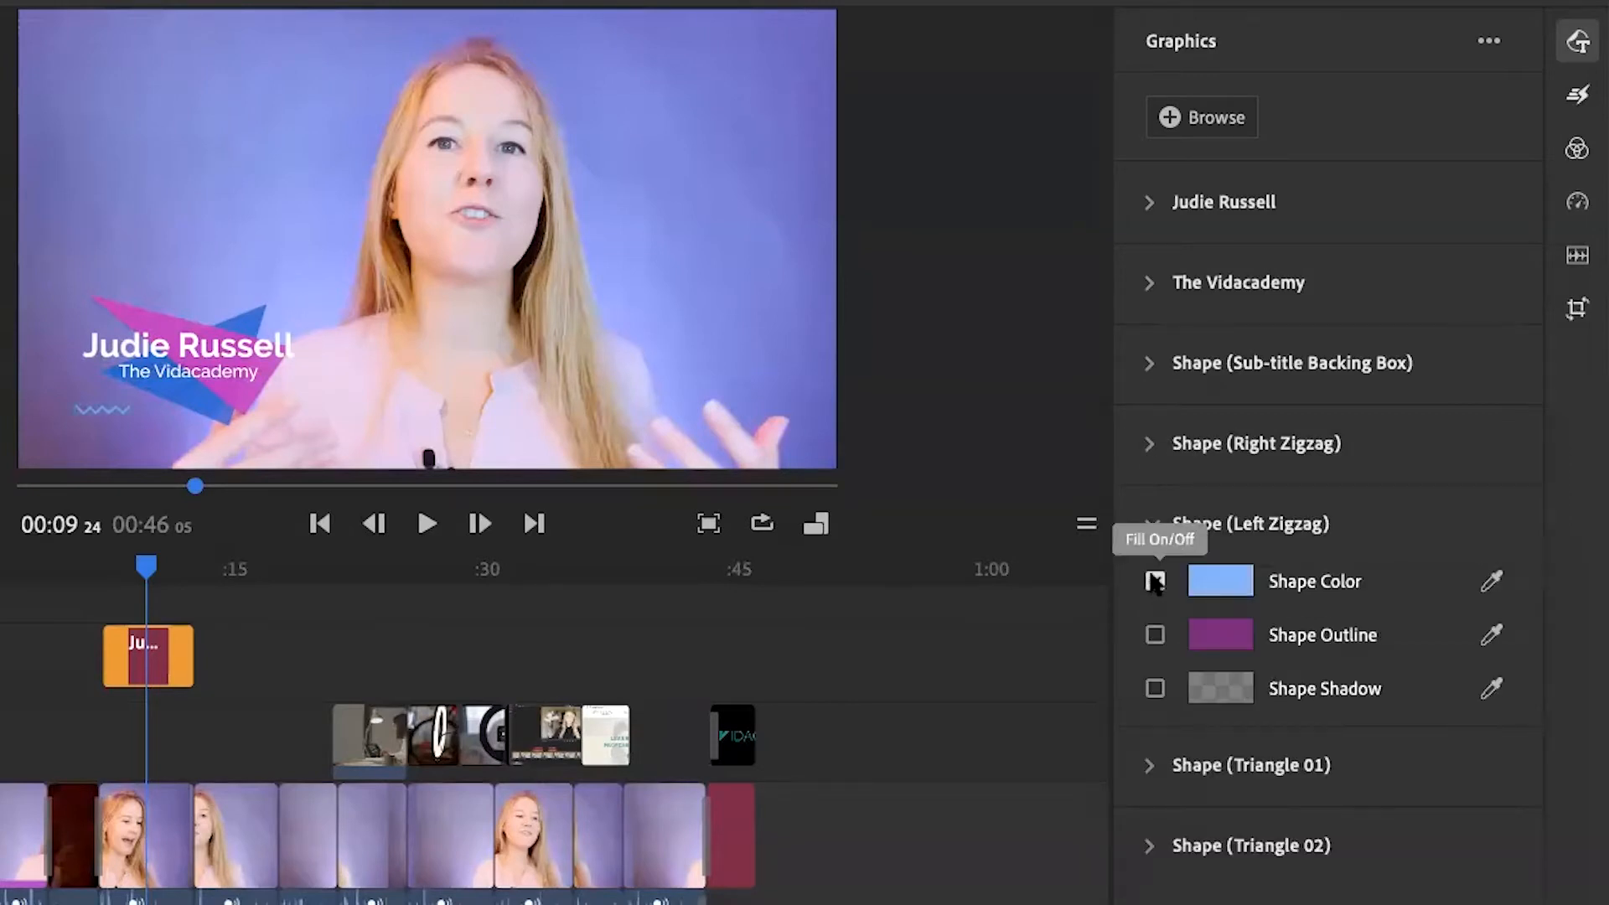
left_click(1152, 578)
left_click(1152, 526)
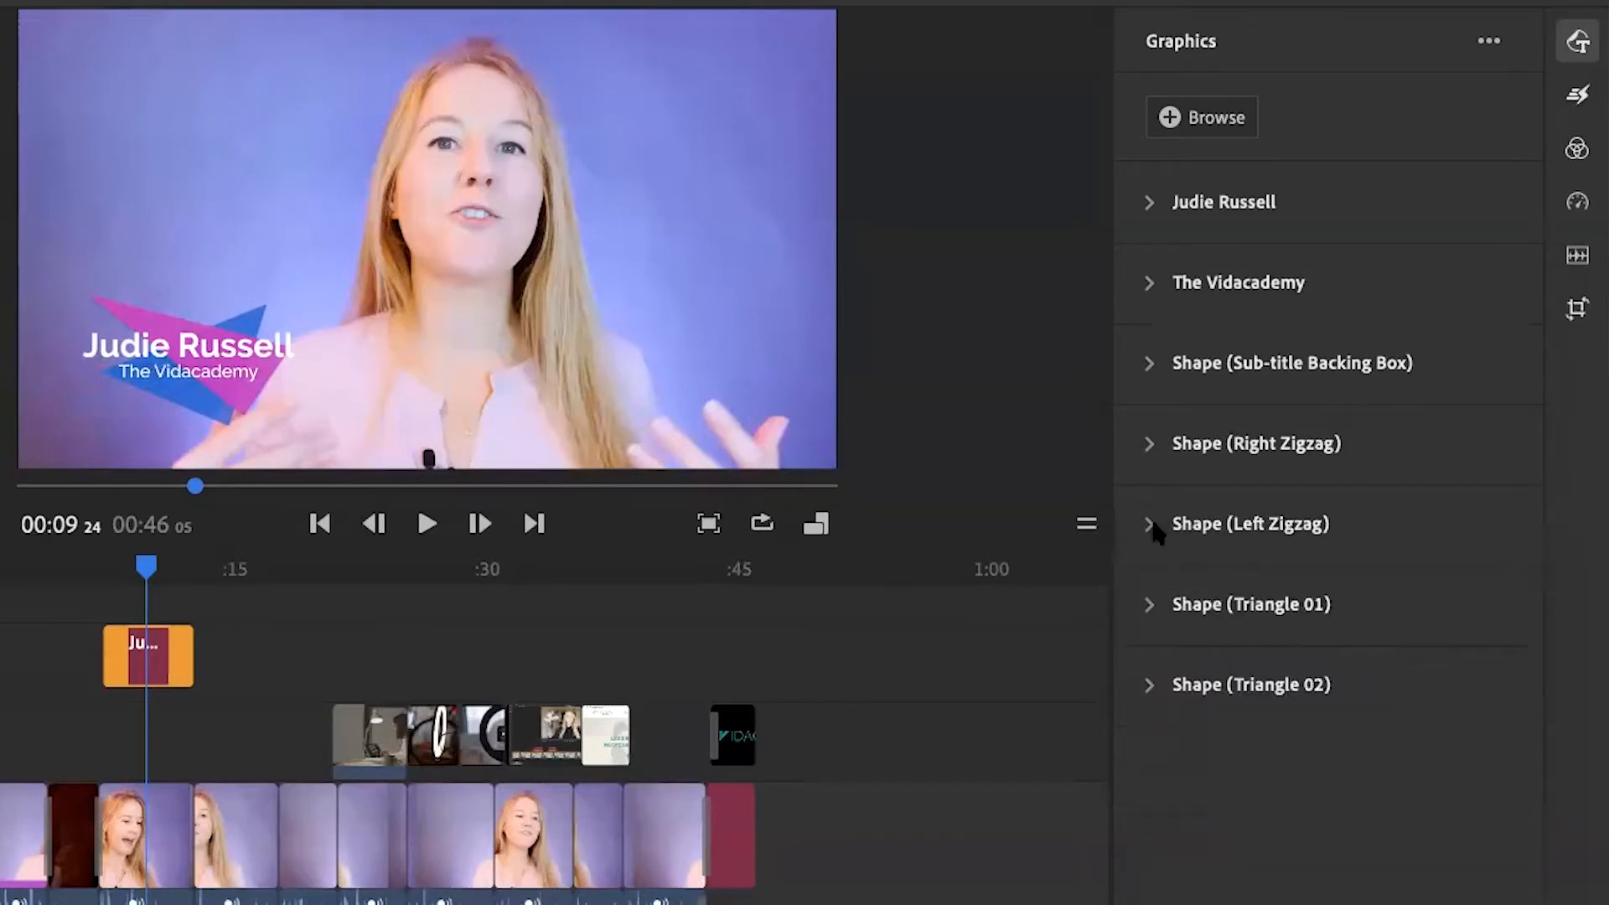
- Recolour the Triangle 01 shape with a teal green sampled with the eyedropper
left_click(1150, 603)
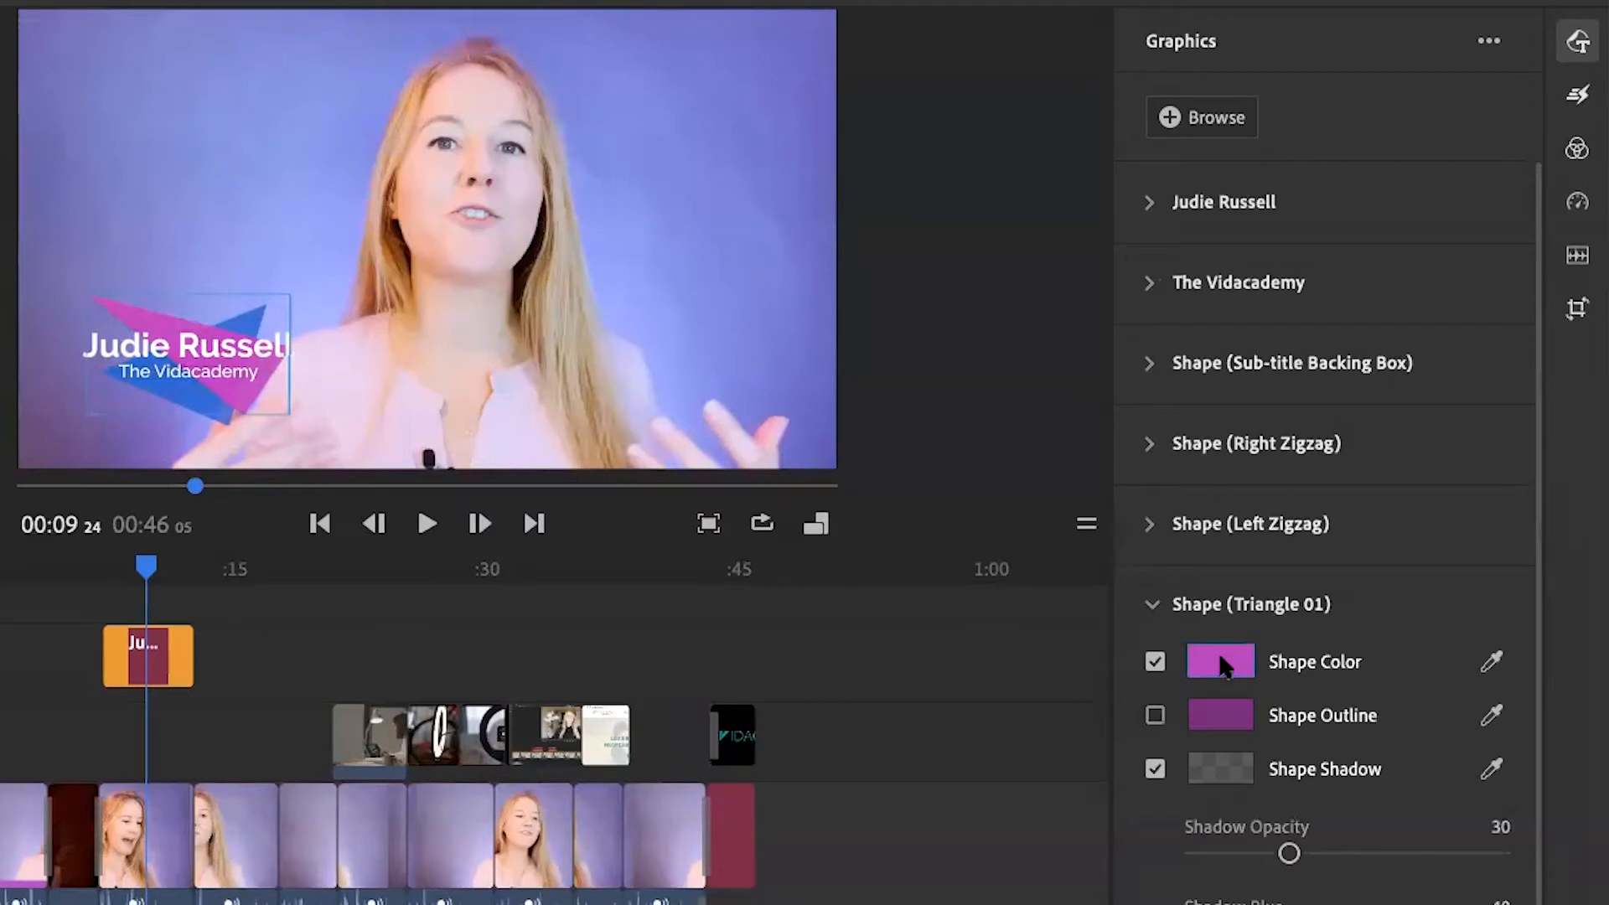
left_click(1220, 661)
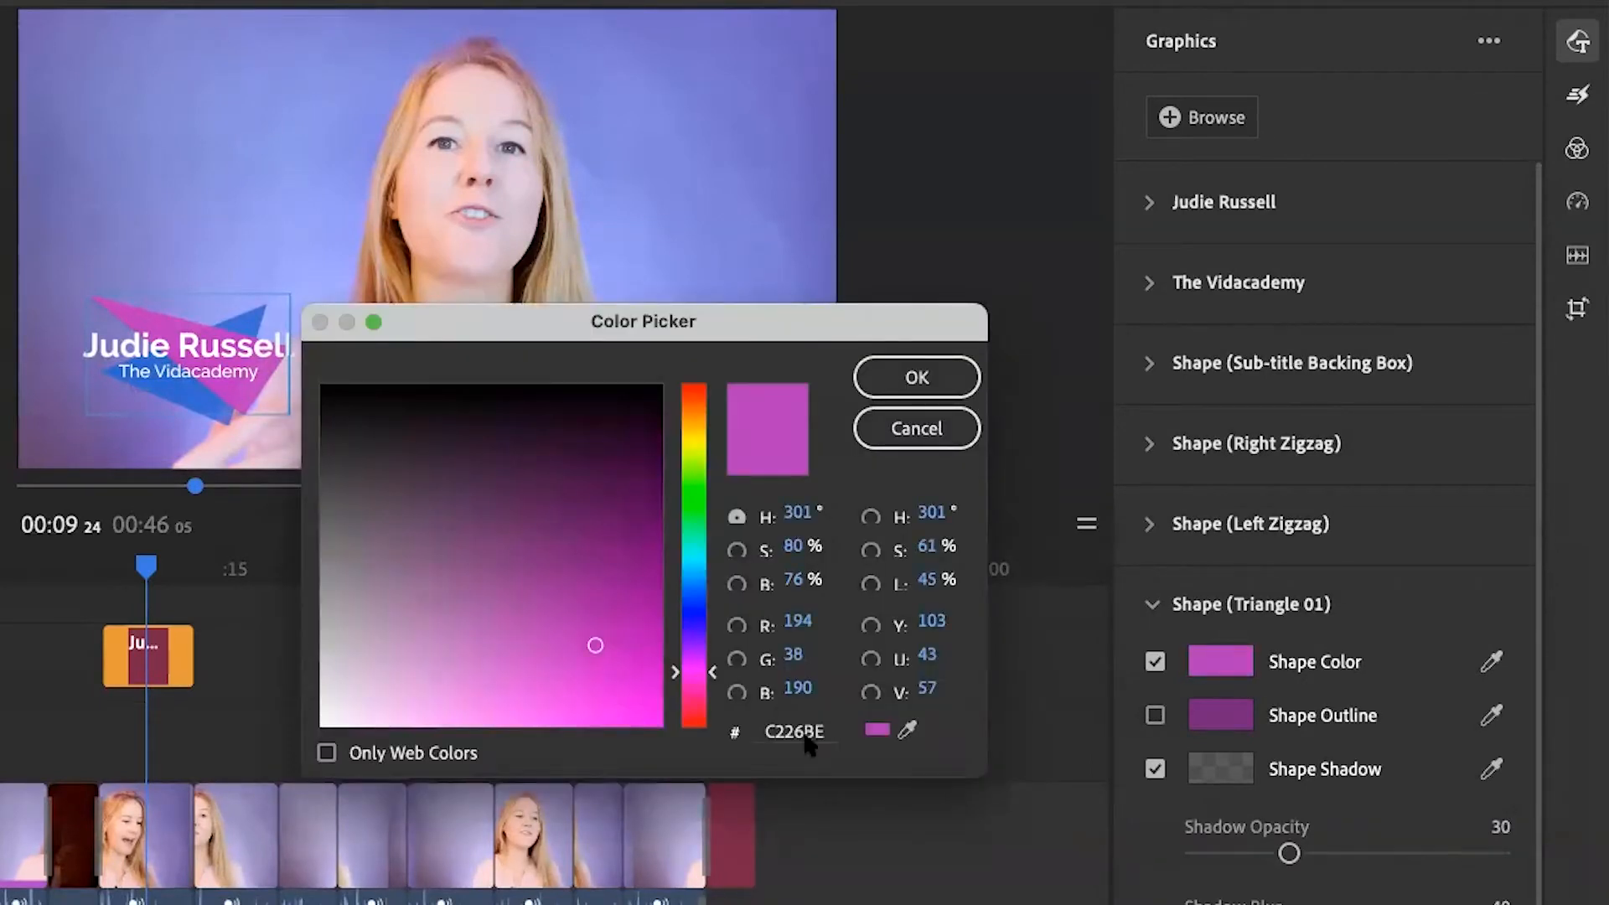
left_click(907, 731)
left_click(76, 502)
left_click(916, 377)
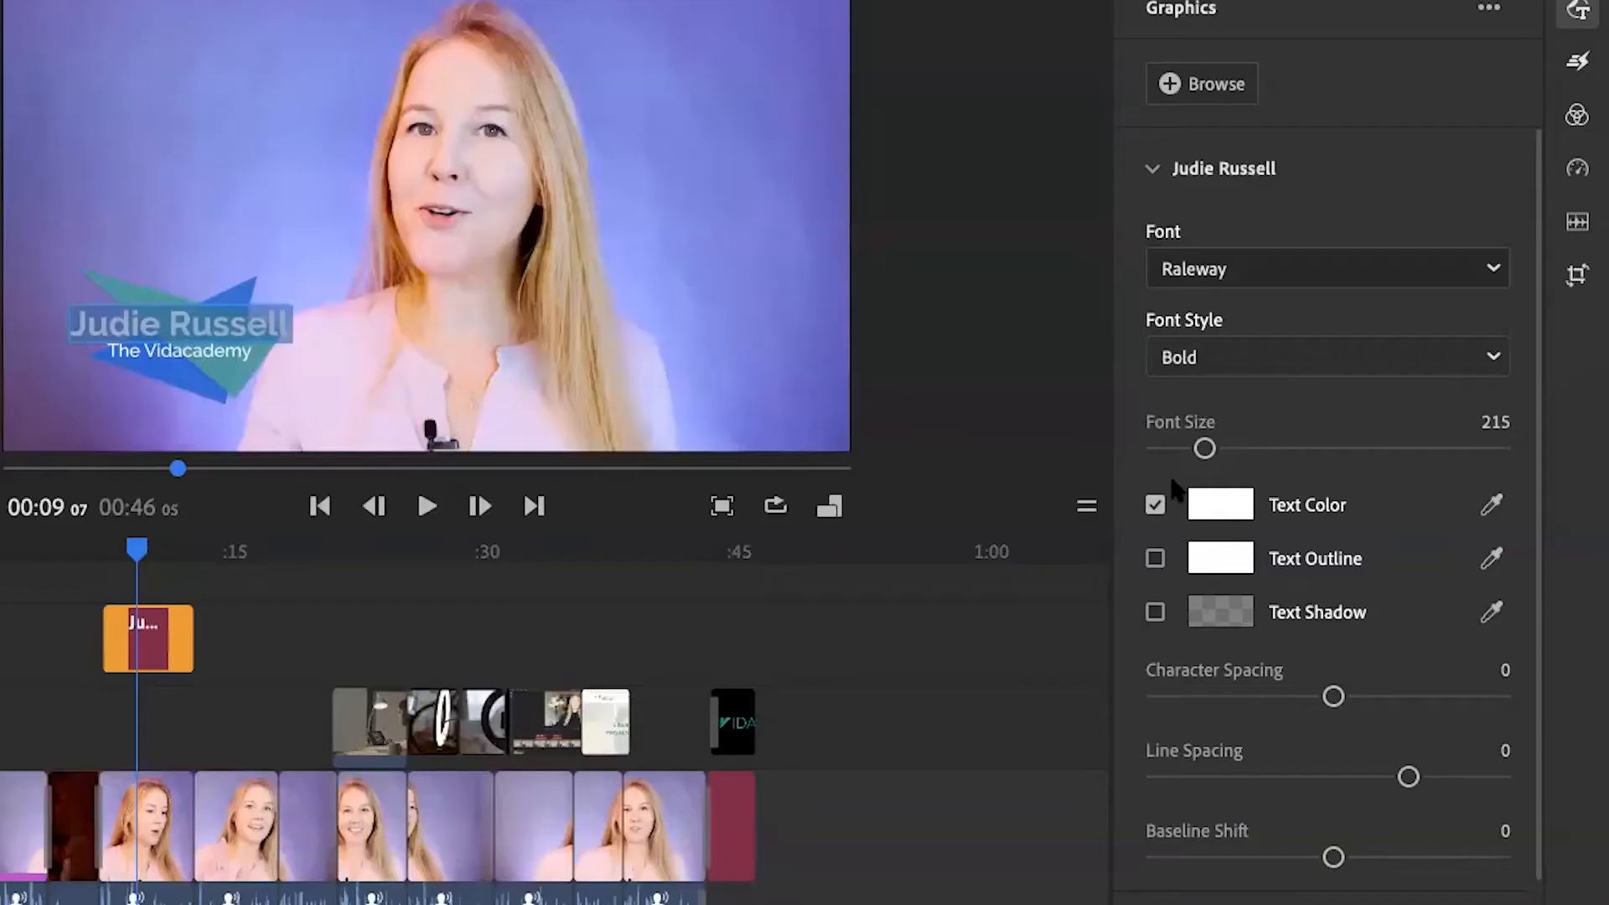
- Recolour the Triangle 02 shape with a dark shade chosen in the colour picker
left_click(1152, 171)
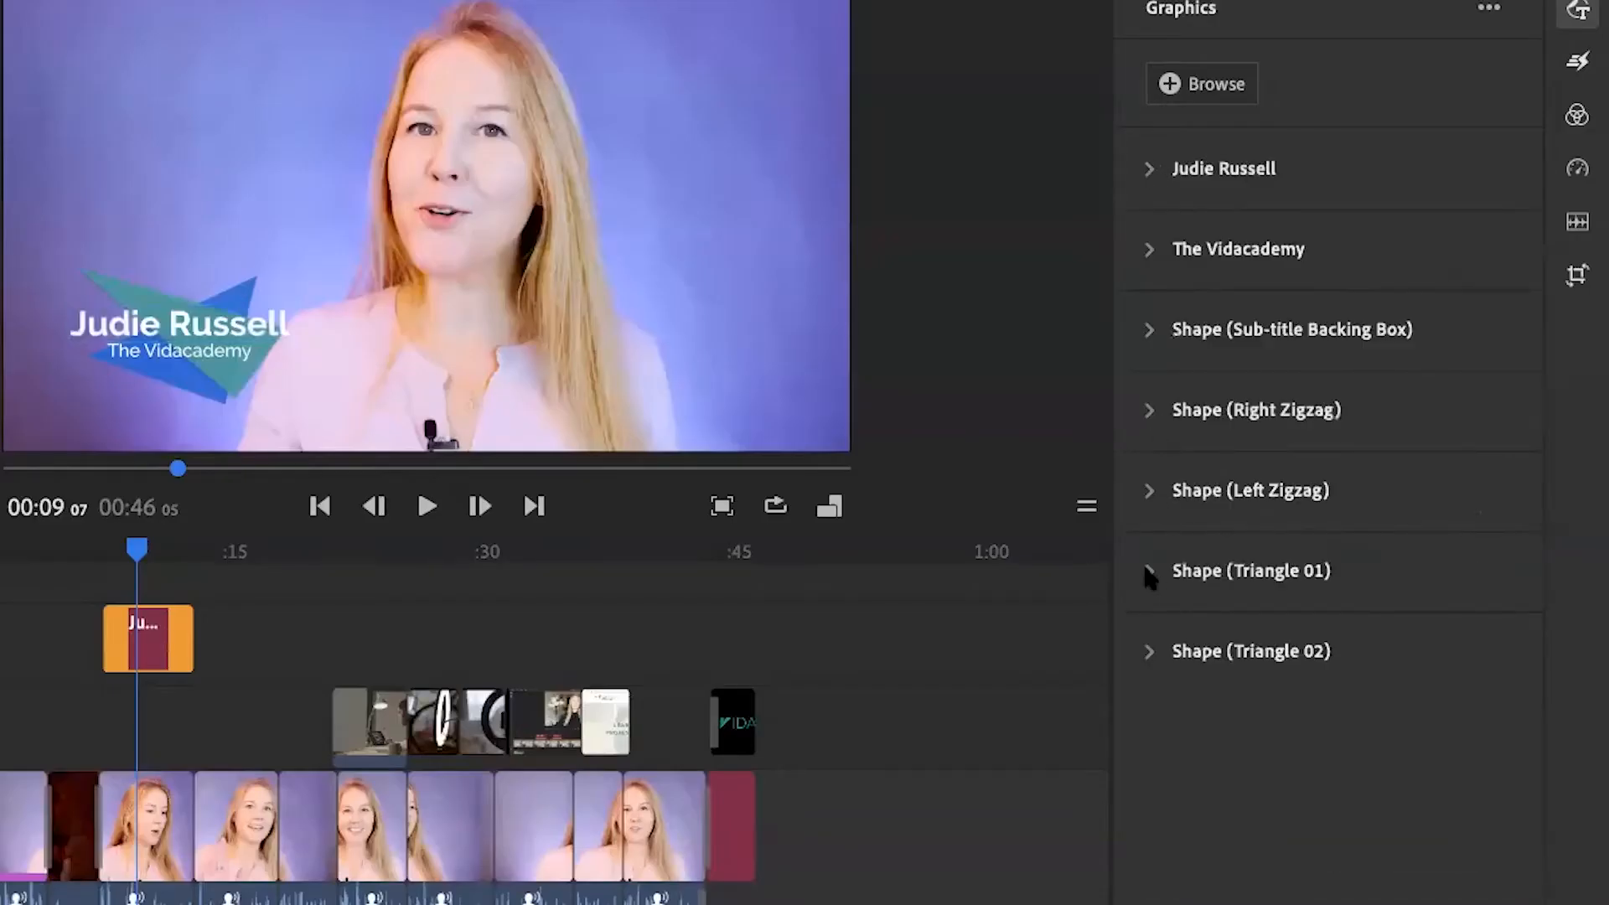
left_click(1151, 651)
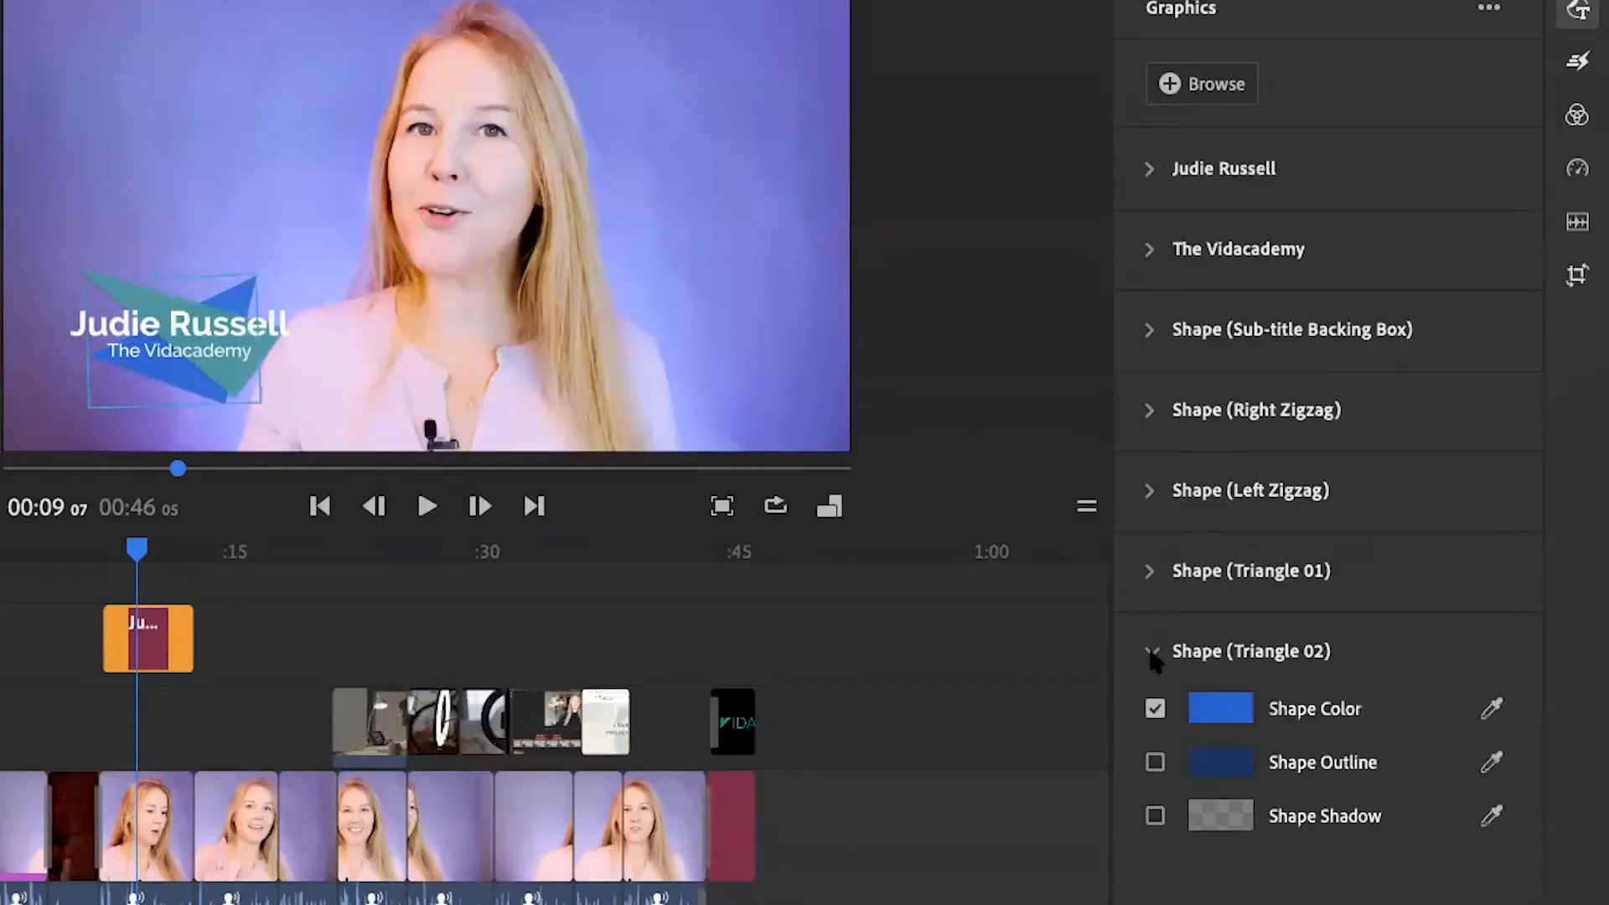
left_click(1217, 712)
left_click_drag(368, 423, 361, 464)
left_click(890, 379)
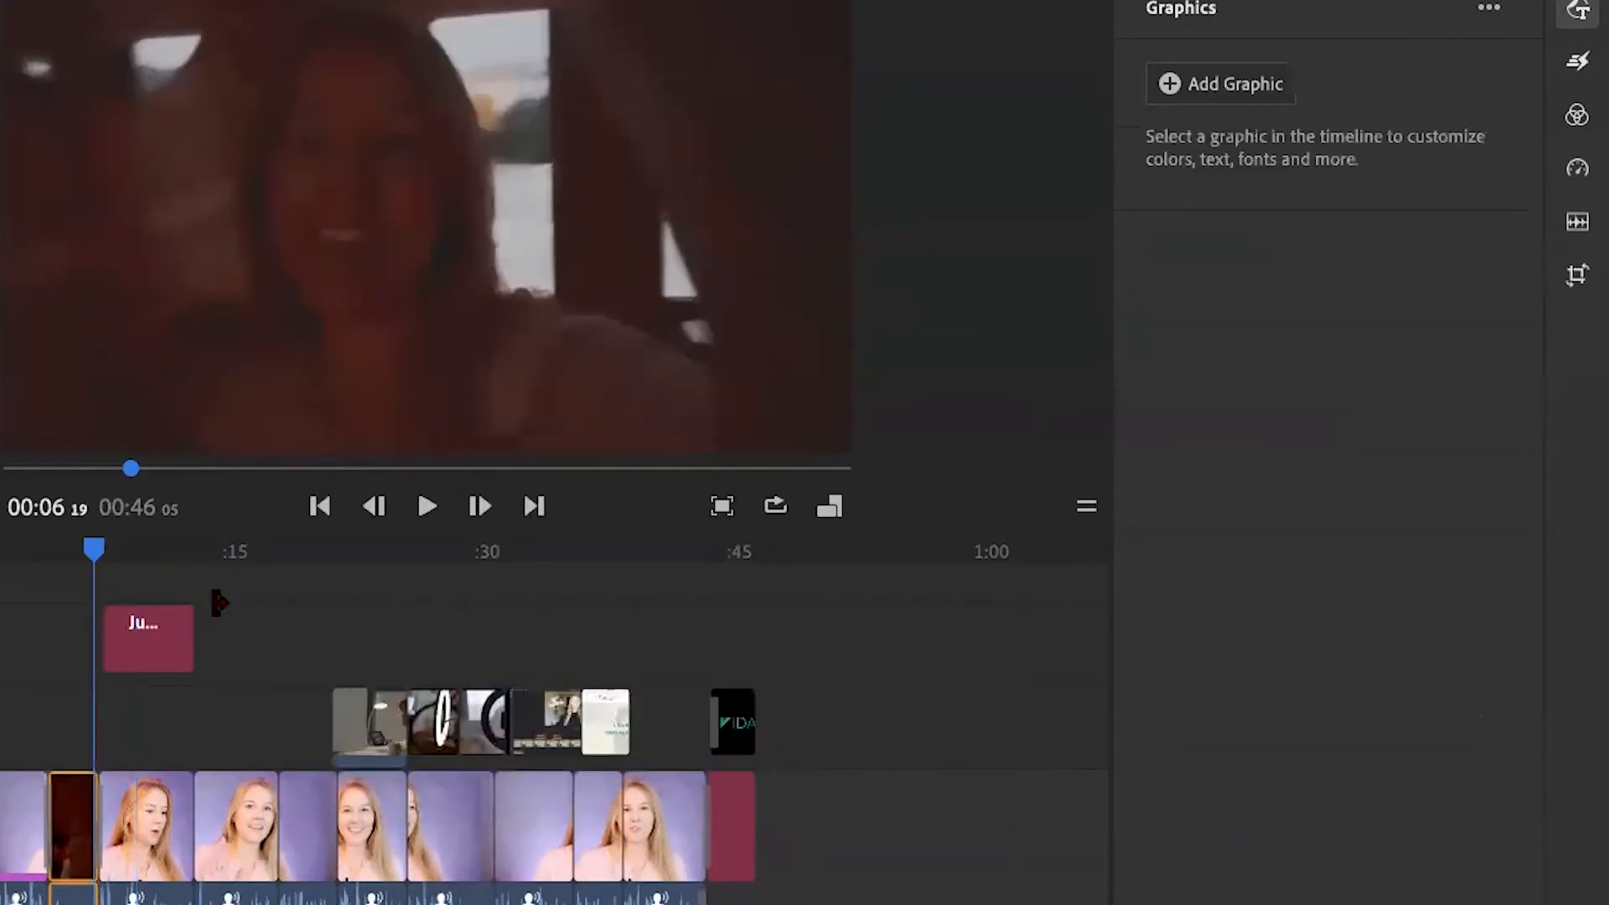
- Play back the section containing the customised title graphic to review its animation over the video
key("space")
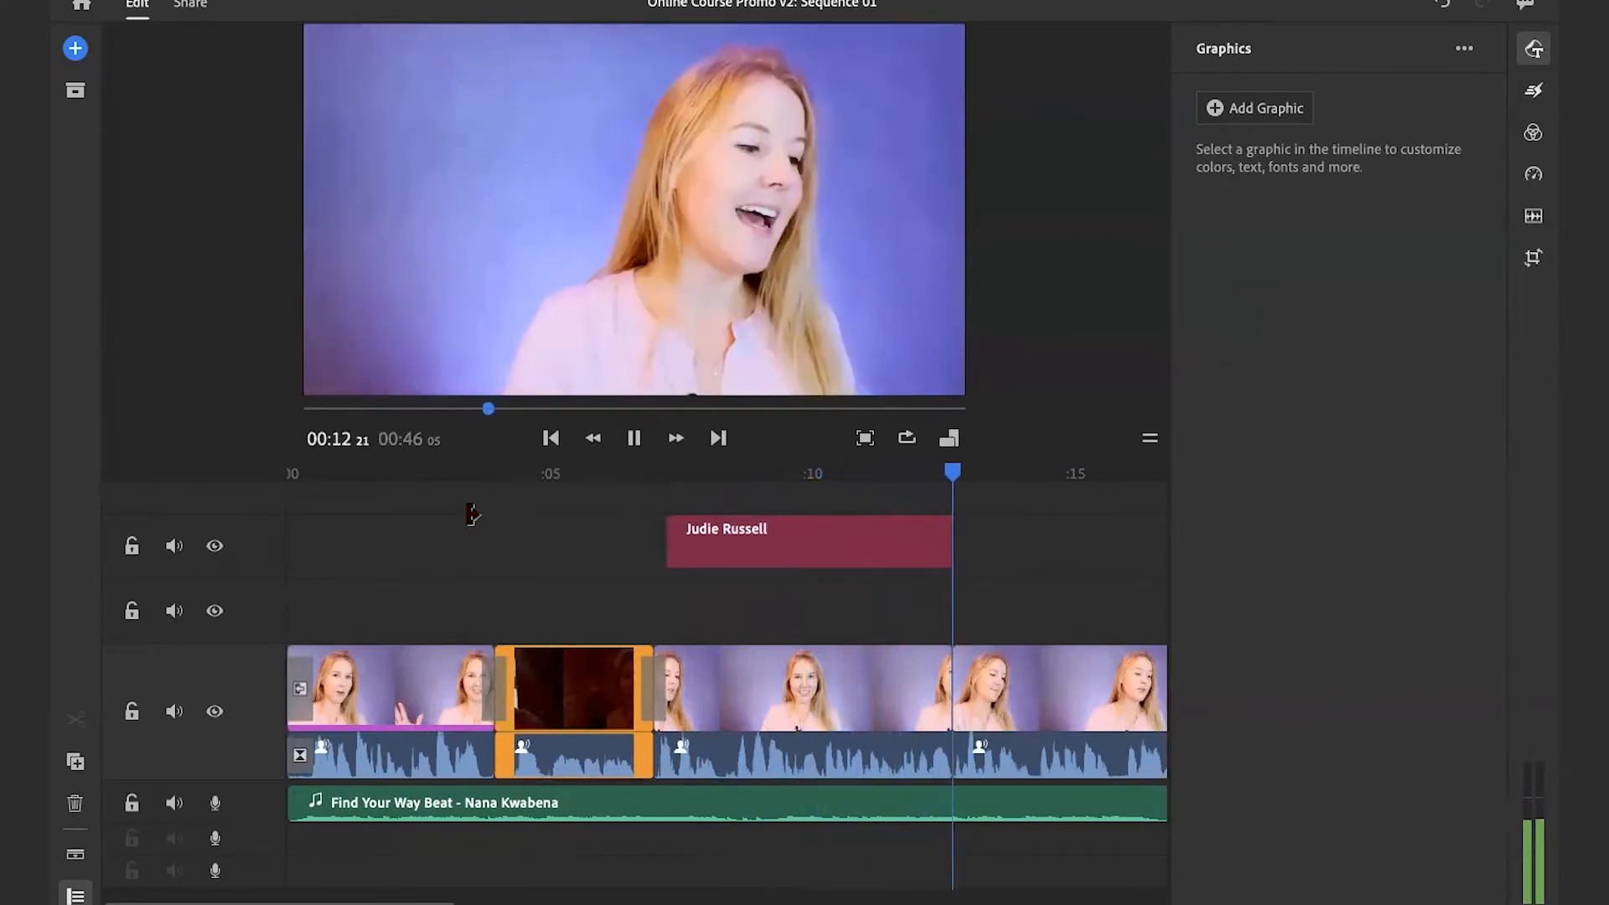
key("space")
left_click(851, 567)
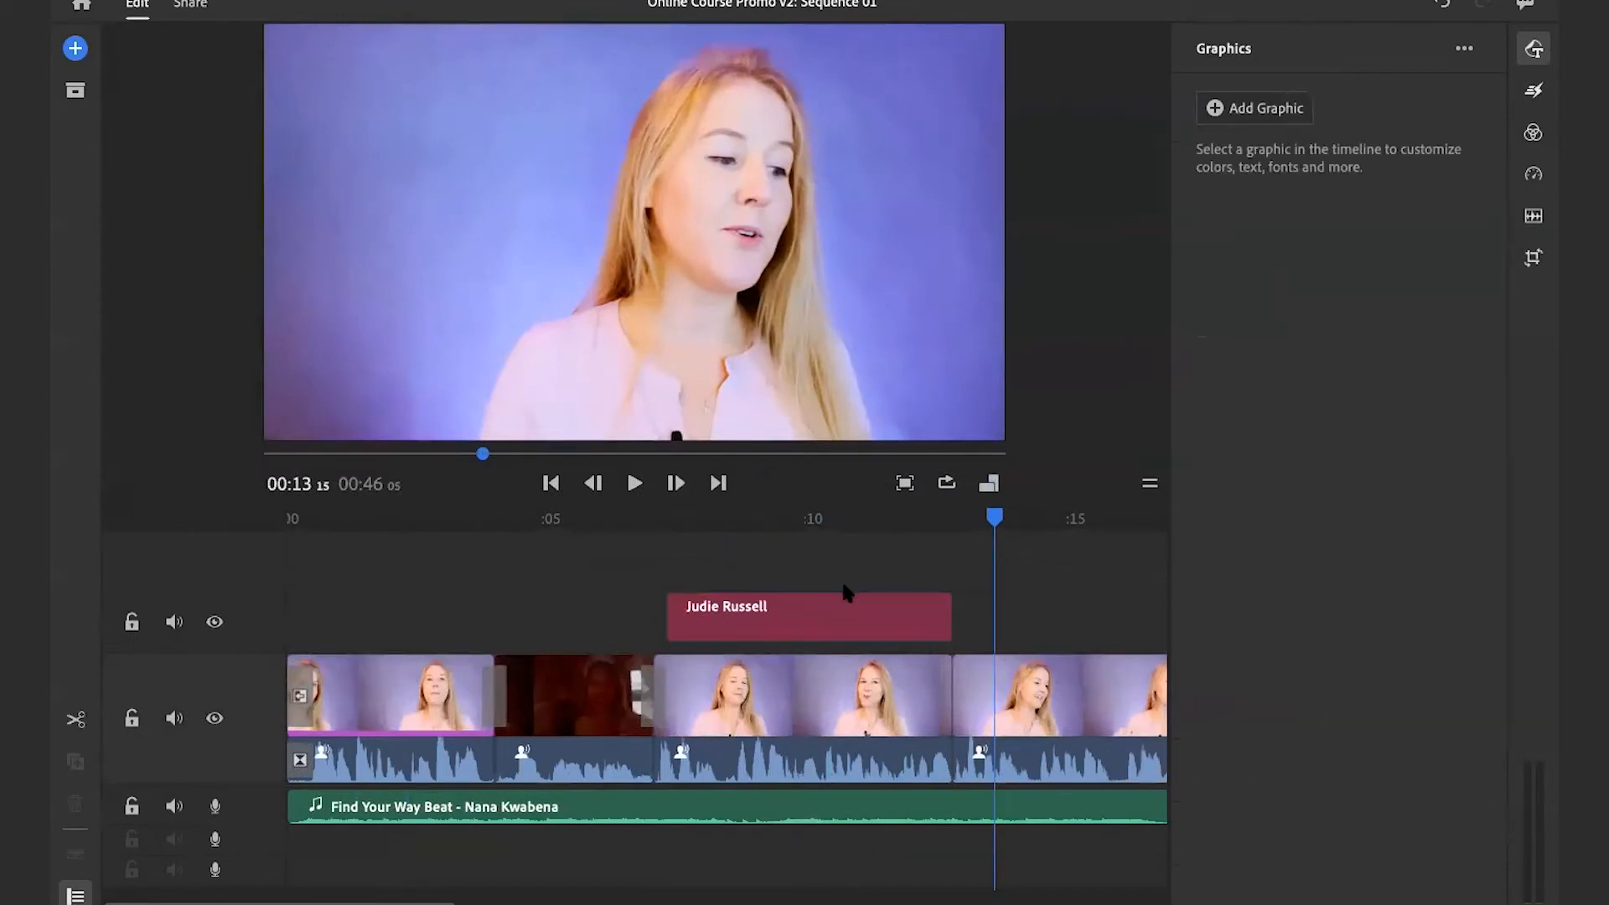
- Save the customised title graphic from the timeline as a reusable template named Name Bar v1
left_click_drag(843, 595, 844, 582)
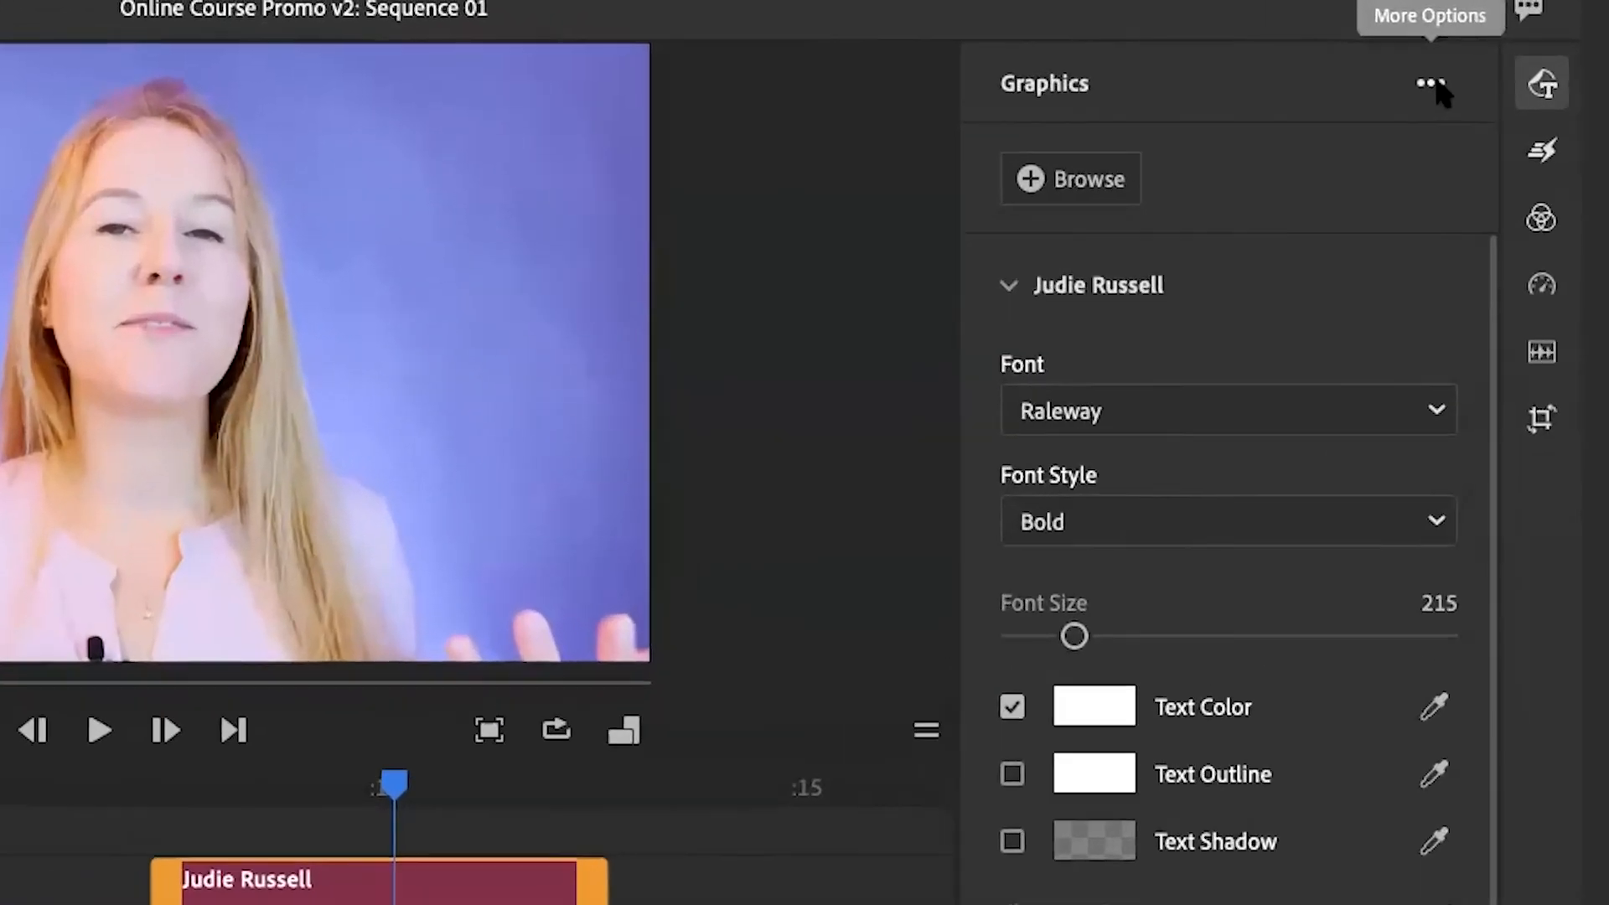
left_click(1463, 49)
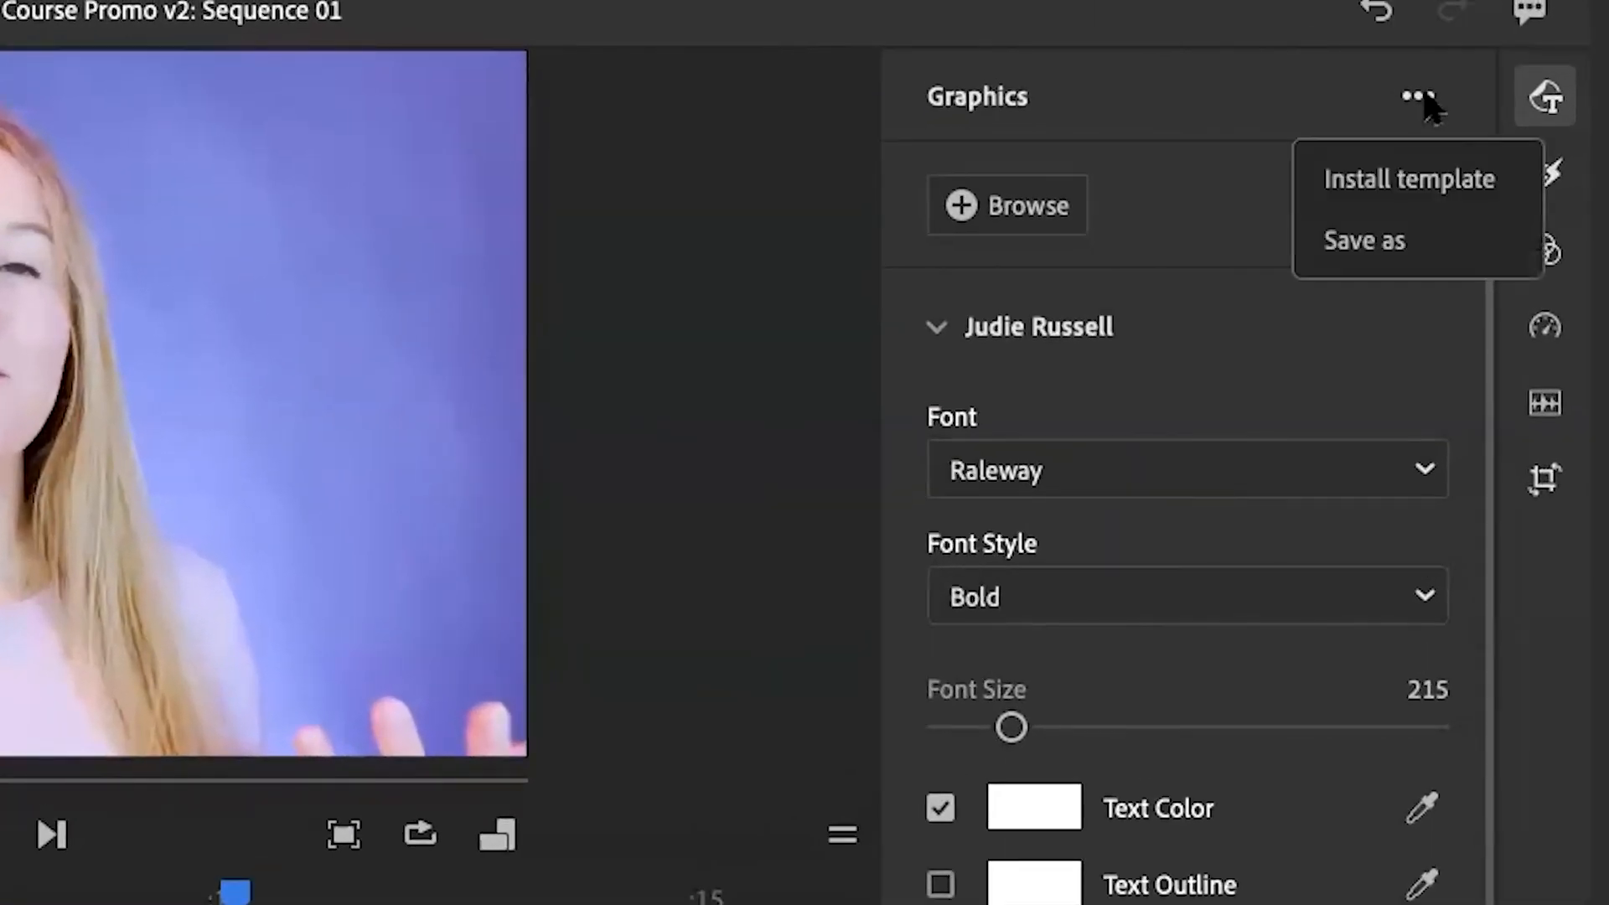
left_click(1407, 245)
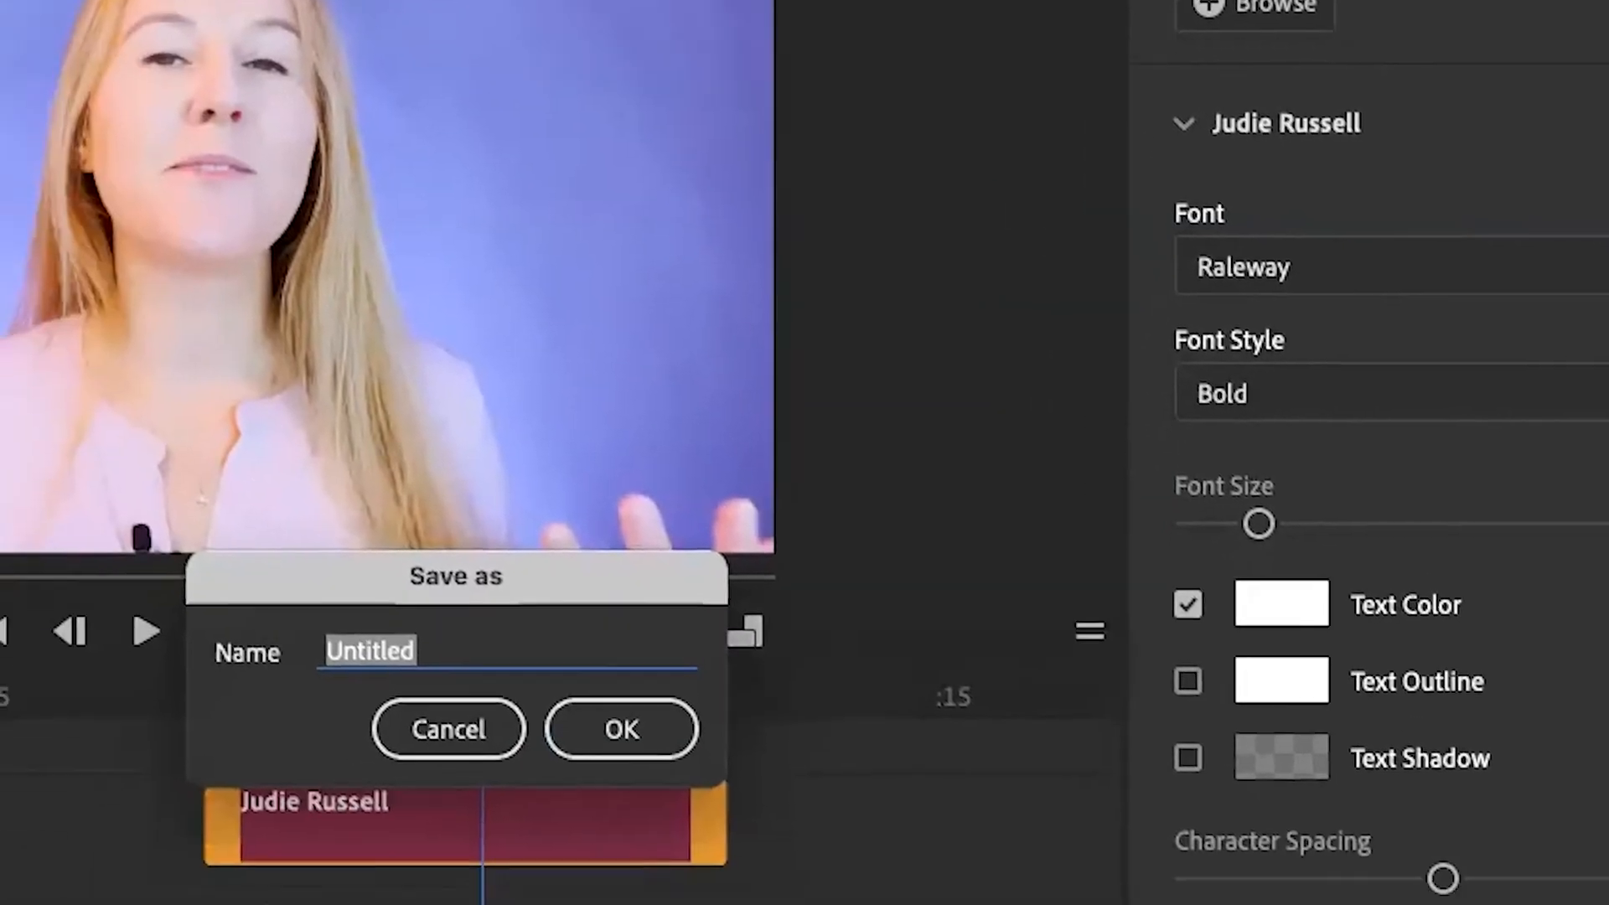
type("Name B")
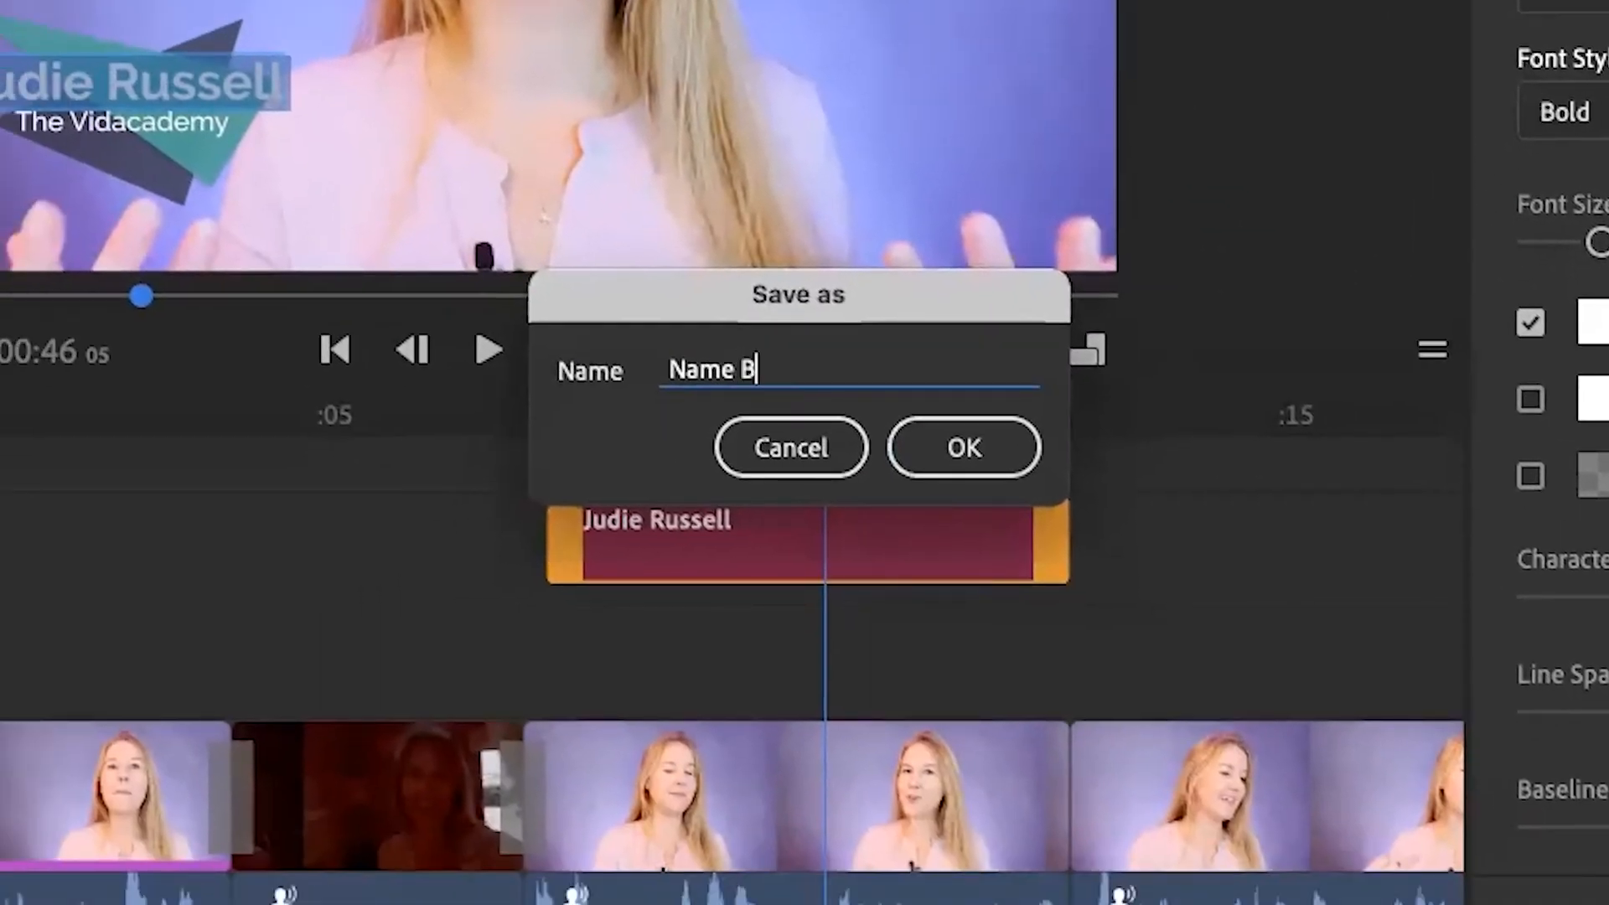
type("ar v1")
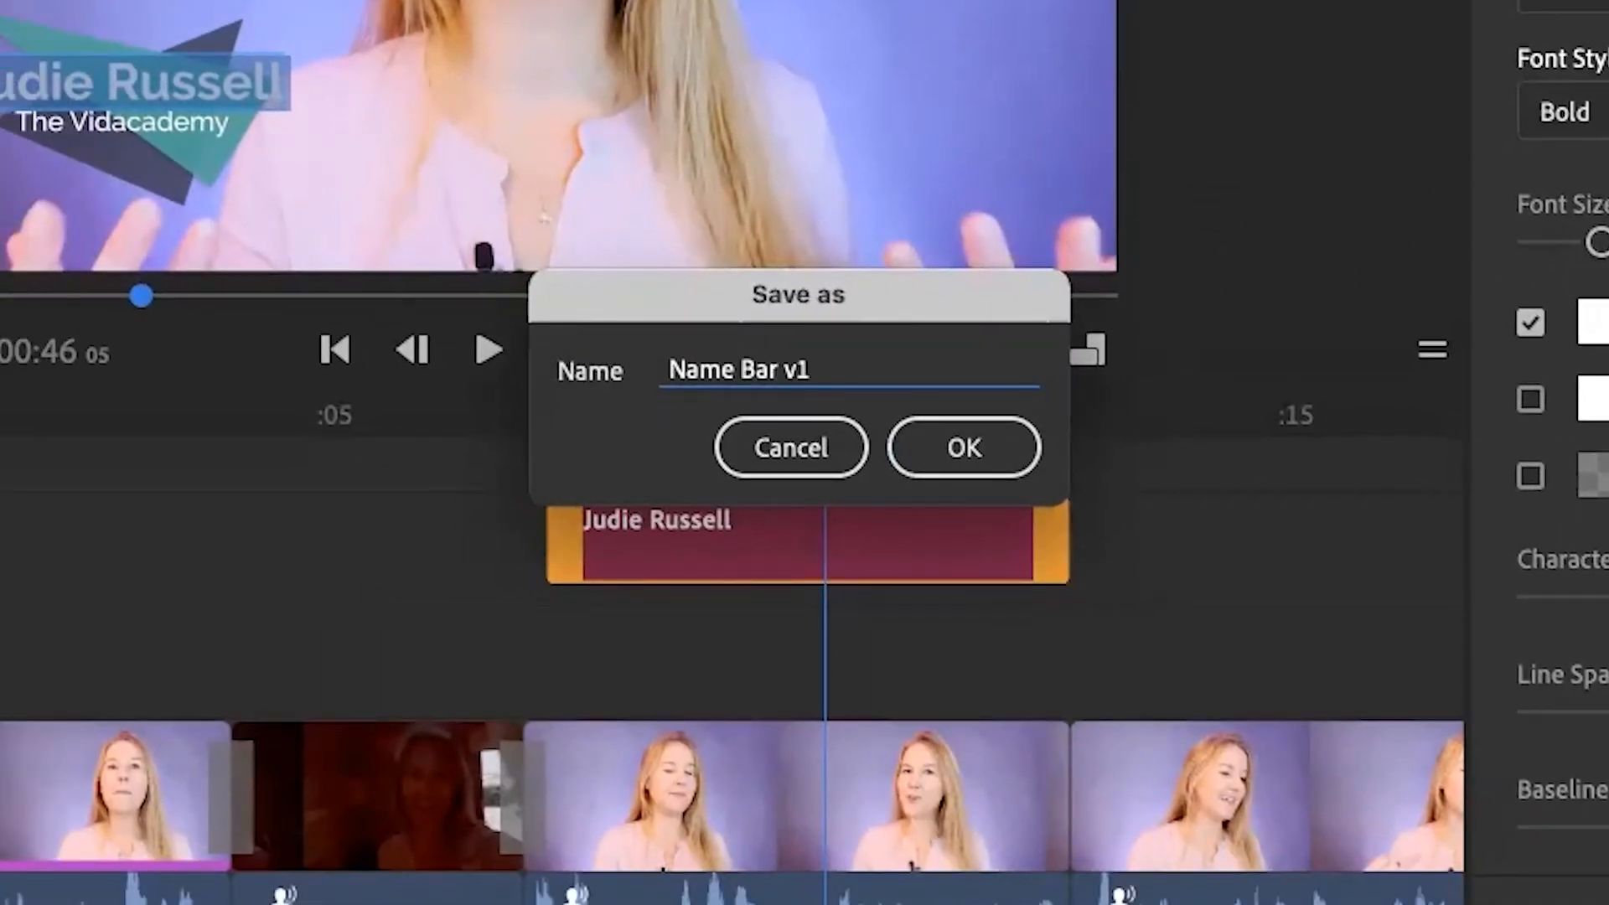
left_click(960, 456)
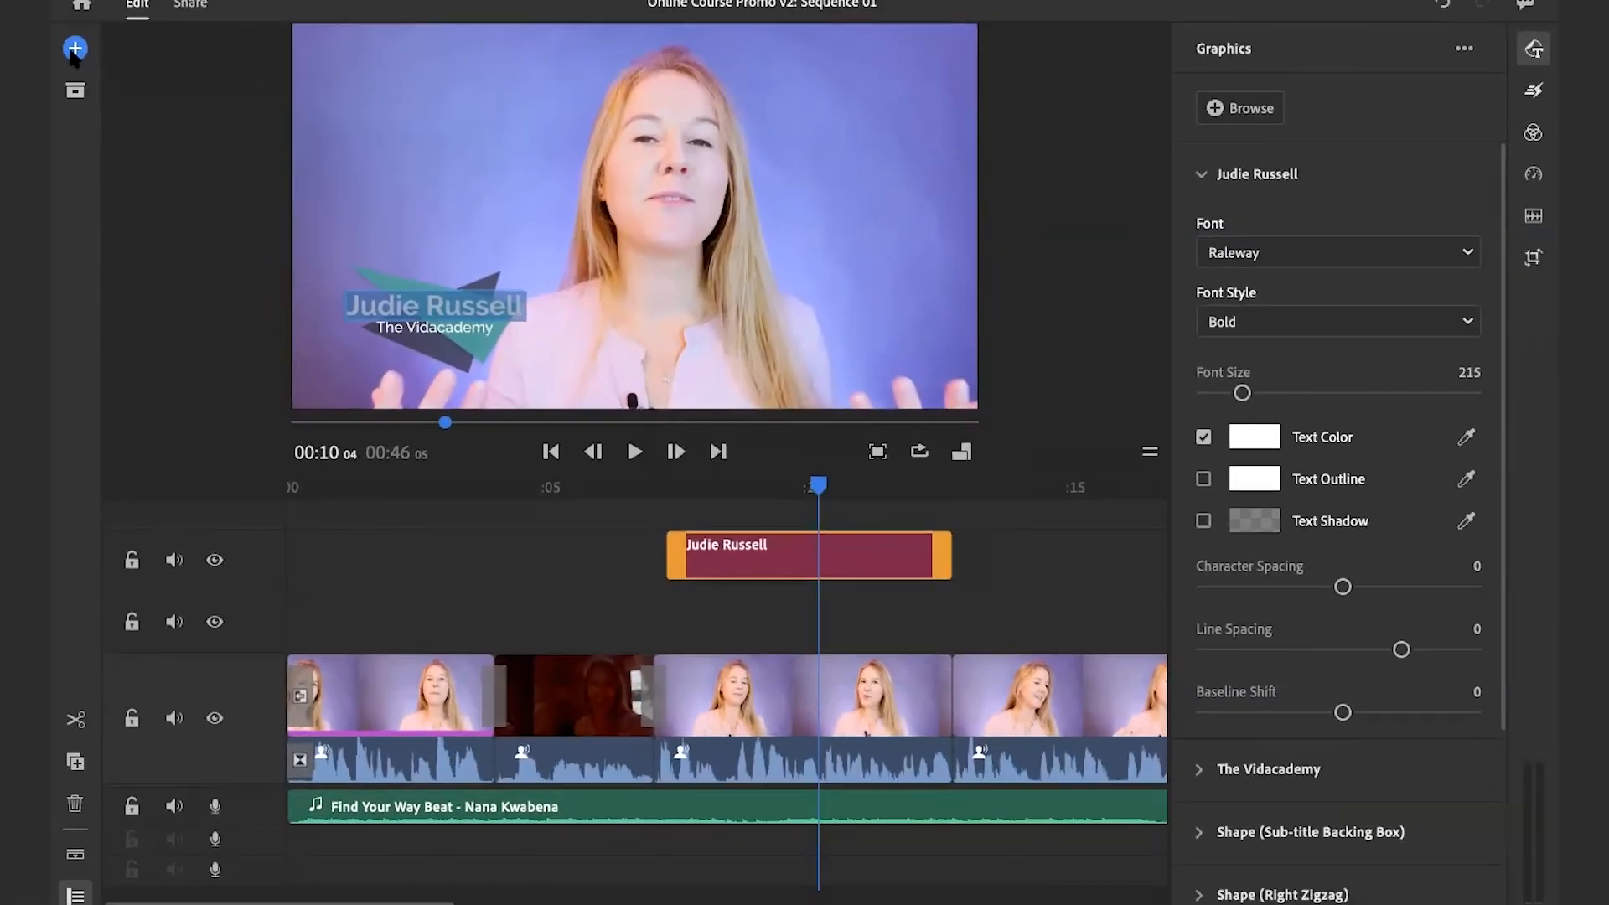
- Insert the saved Name Bar v1 template above the first video clip and preview it there
left_click(74, 50)
left_click(279, 100)
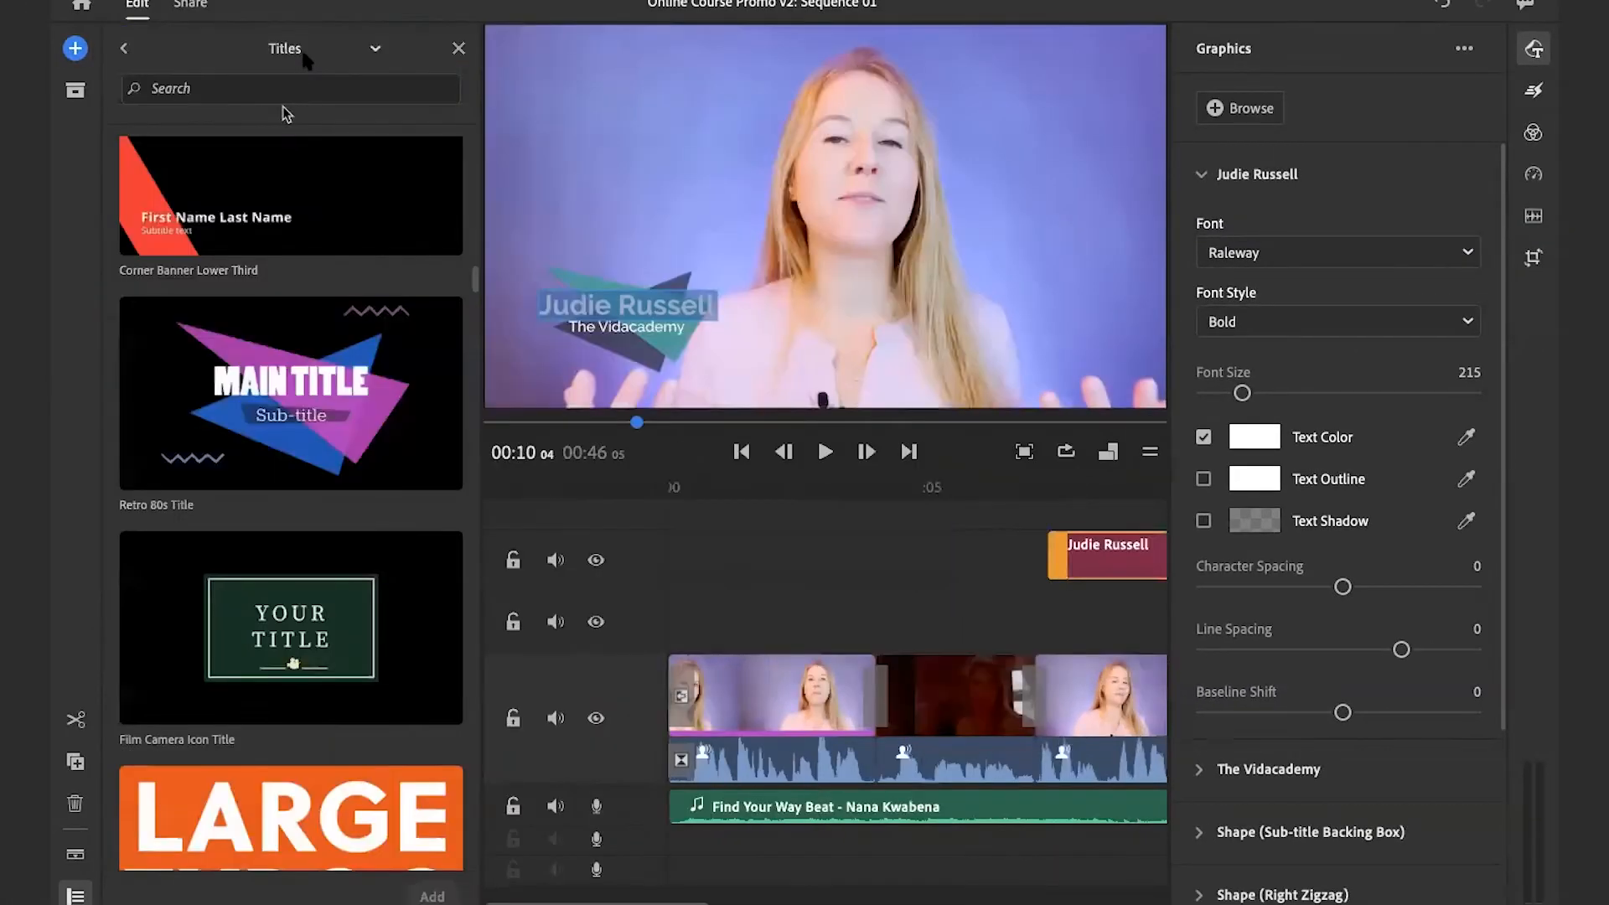
left_click(287, 47)
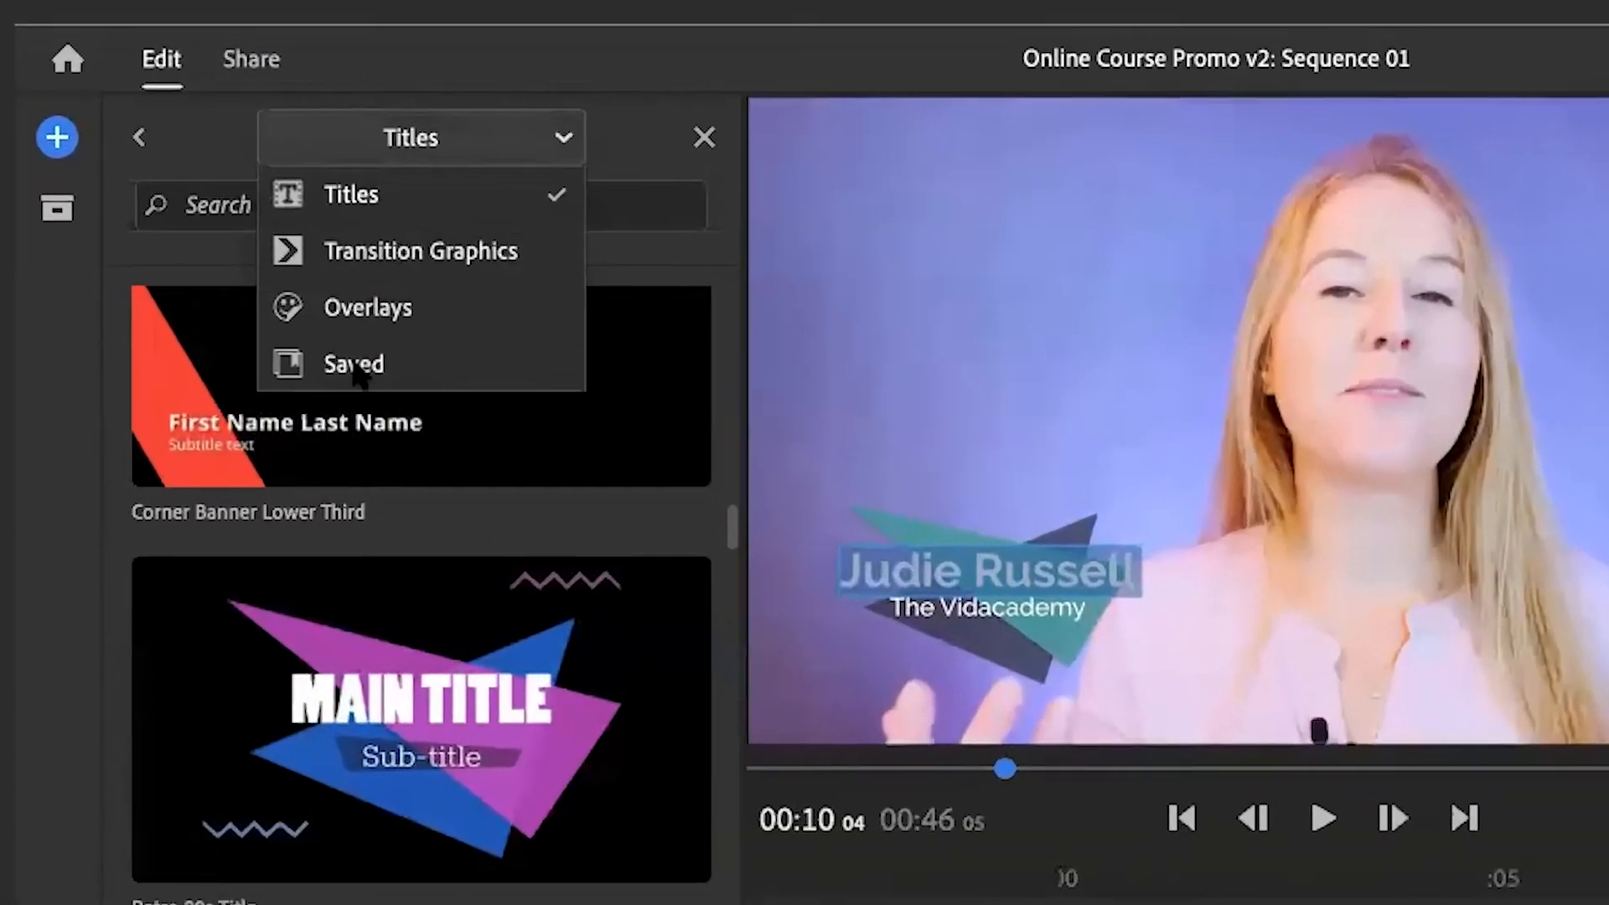
left_click(353, 365)
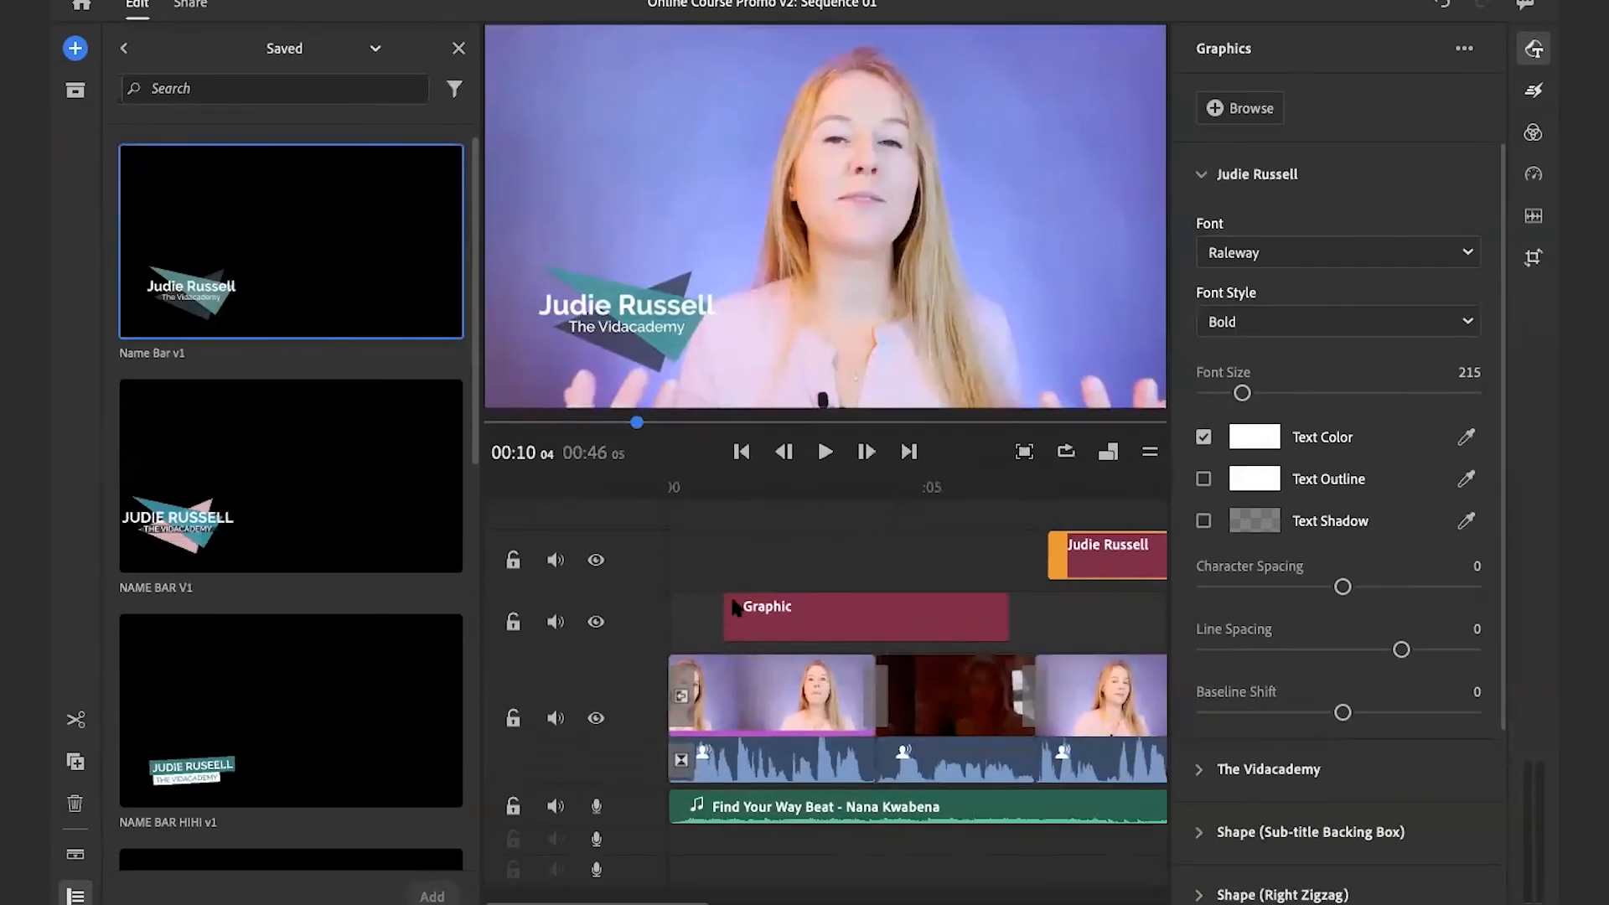
left_click_drag(733, 606, 738, 608)
left_click(743, 480)
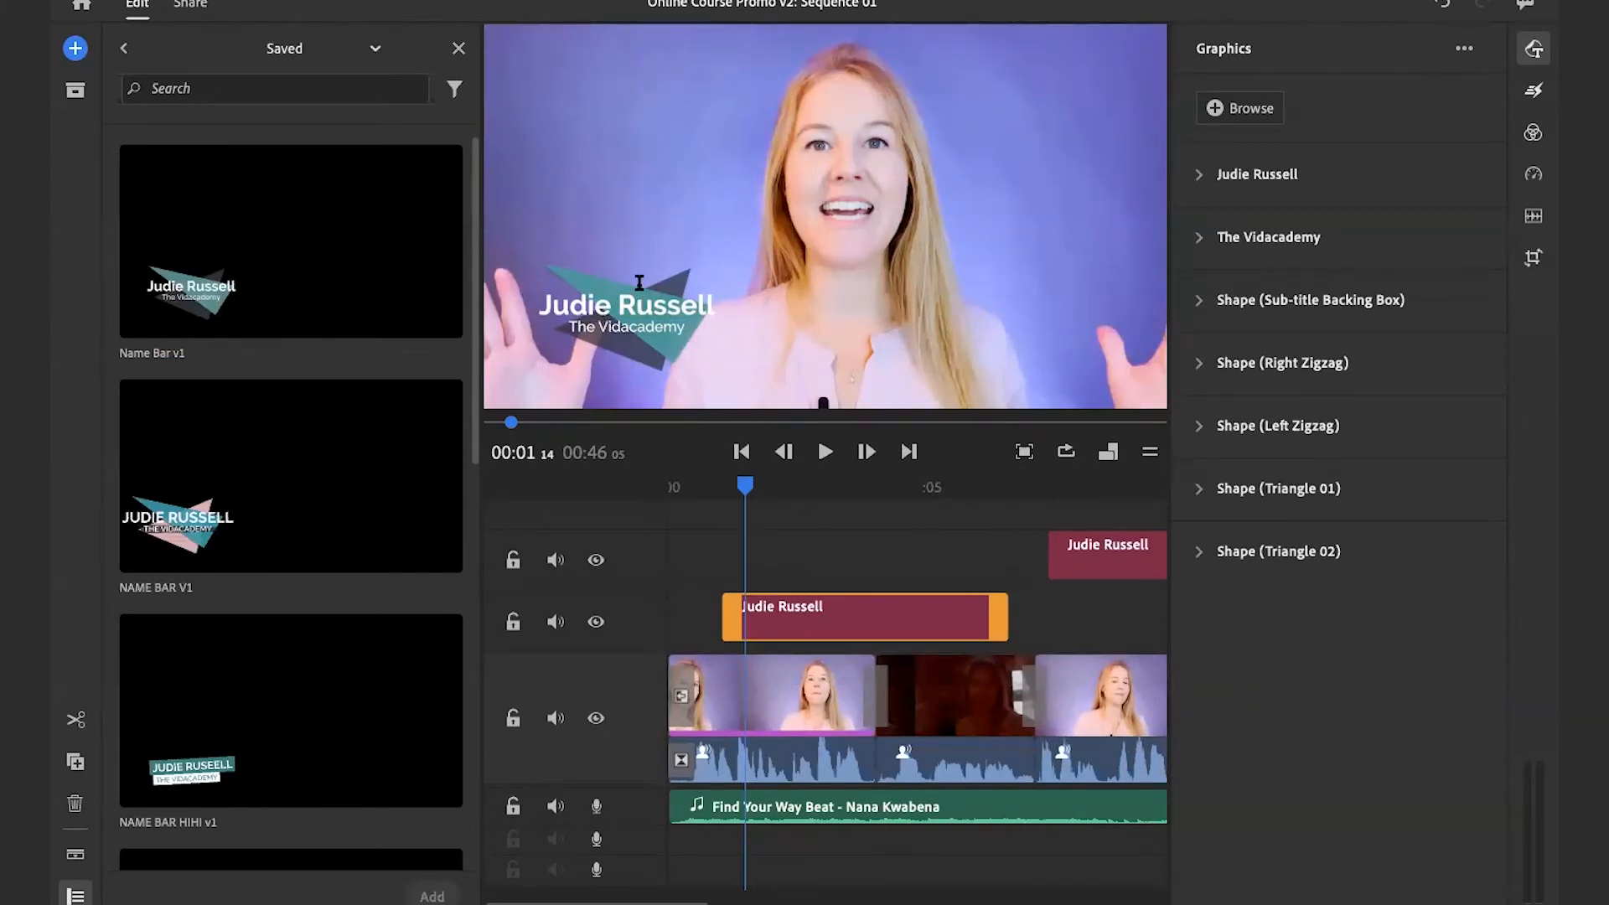
left_click(808, 578)
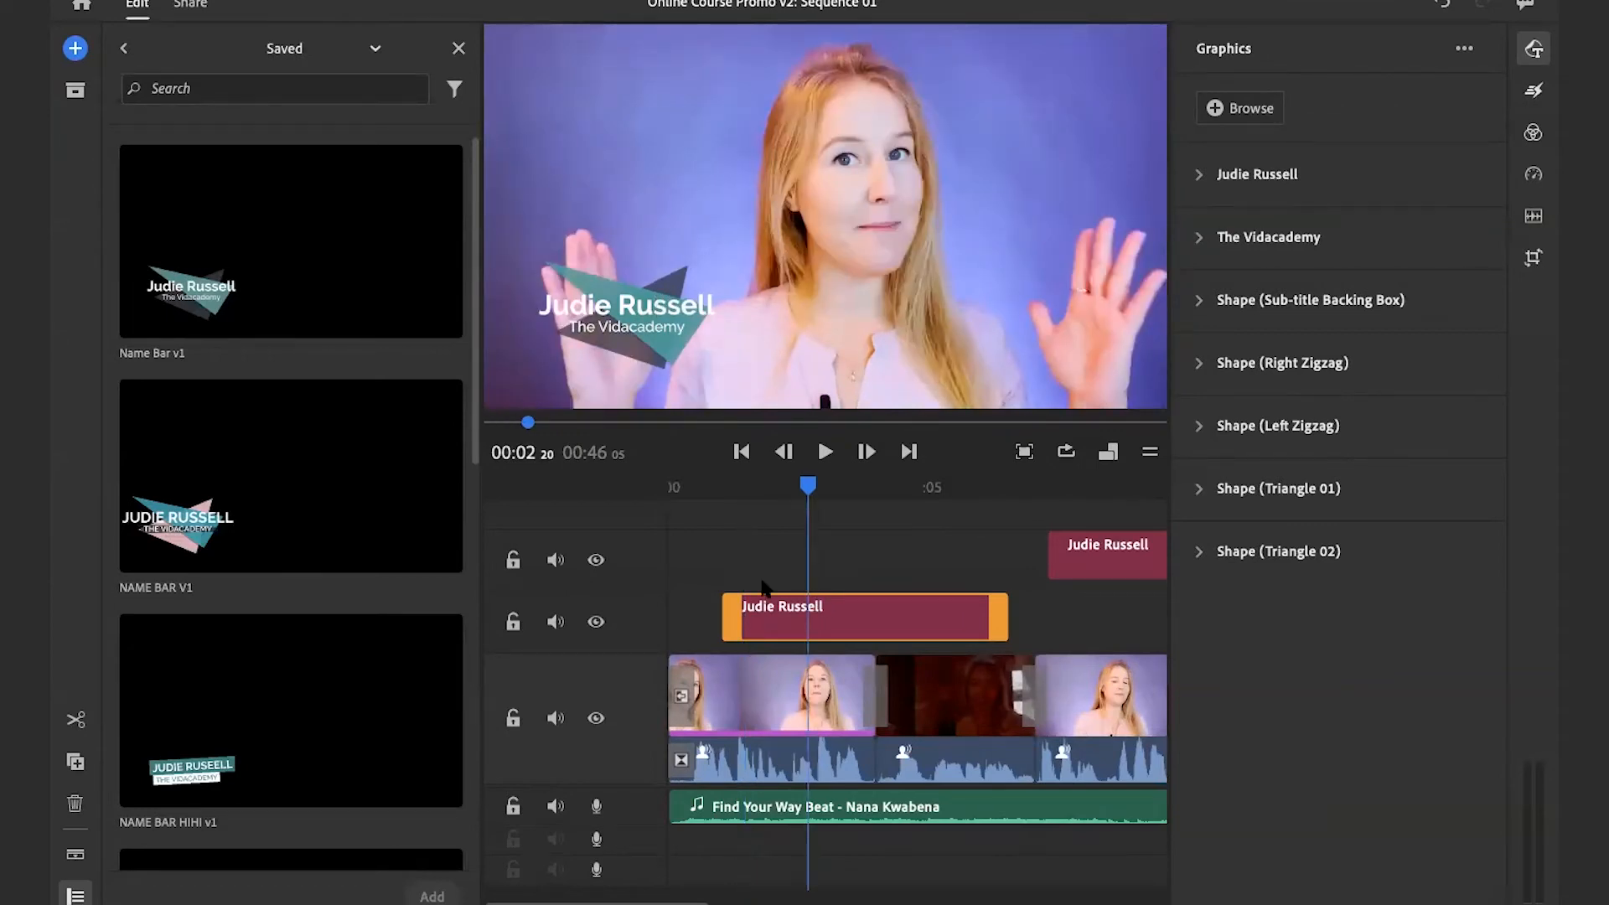
- Delete the extra Name Bar v1 graphic above the first video clip
left_click_drag(724, 563, 804, 614)
key("Delete")
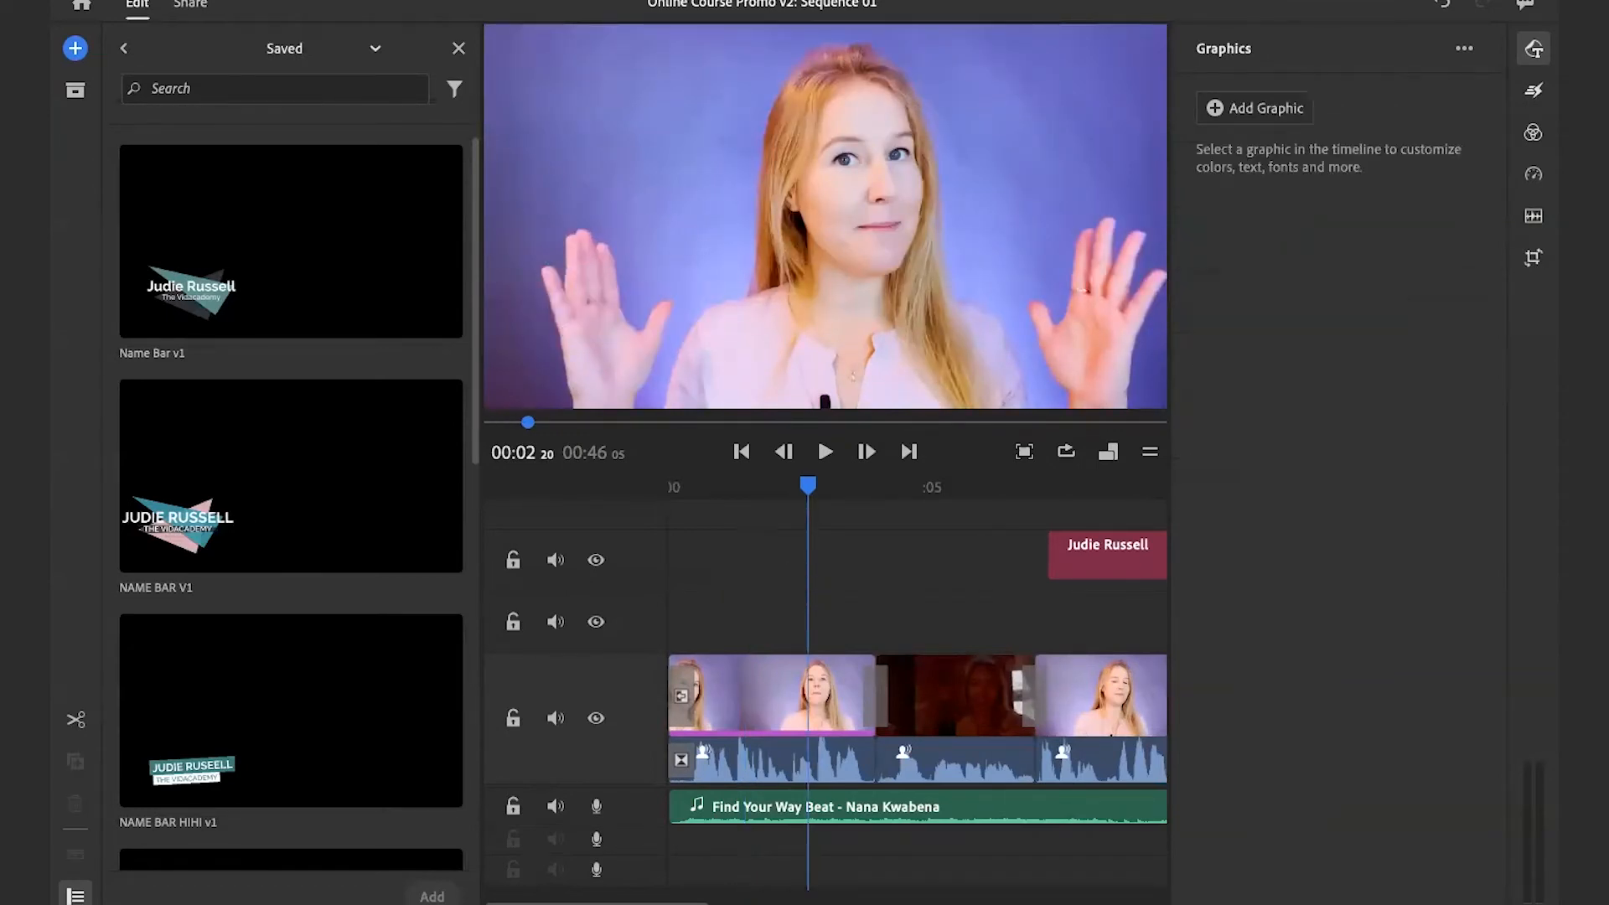
scroll(245, 515, "down", 10)
scroll(245, 516, "up", 10)
left_click(1471, 40)
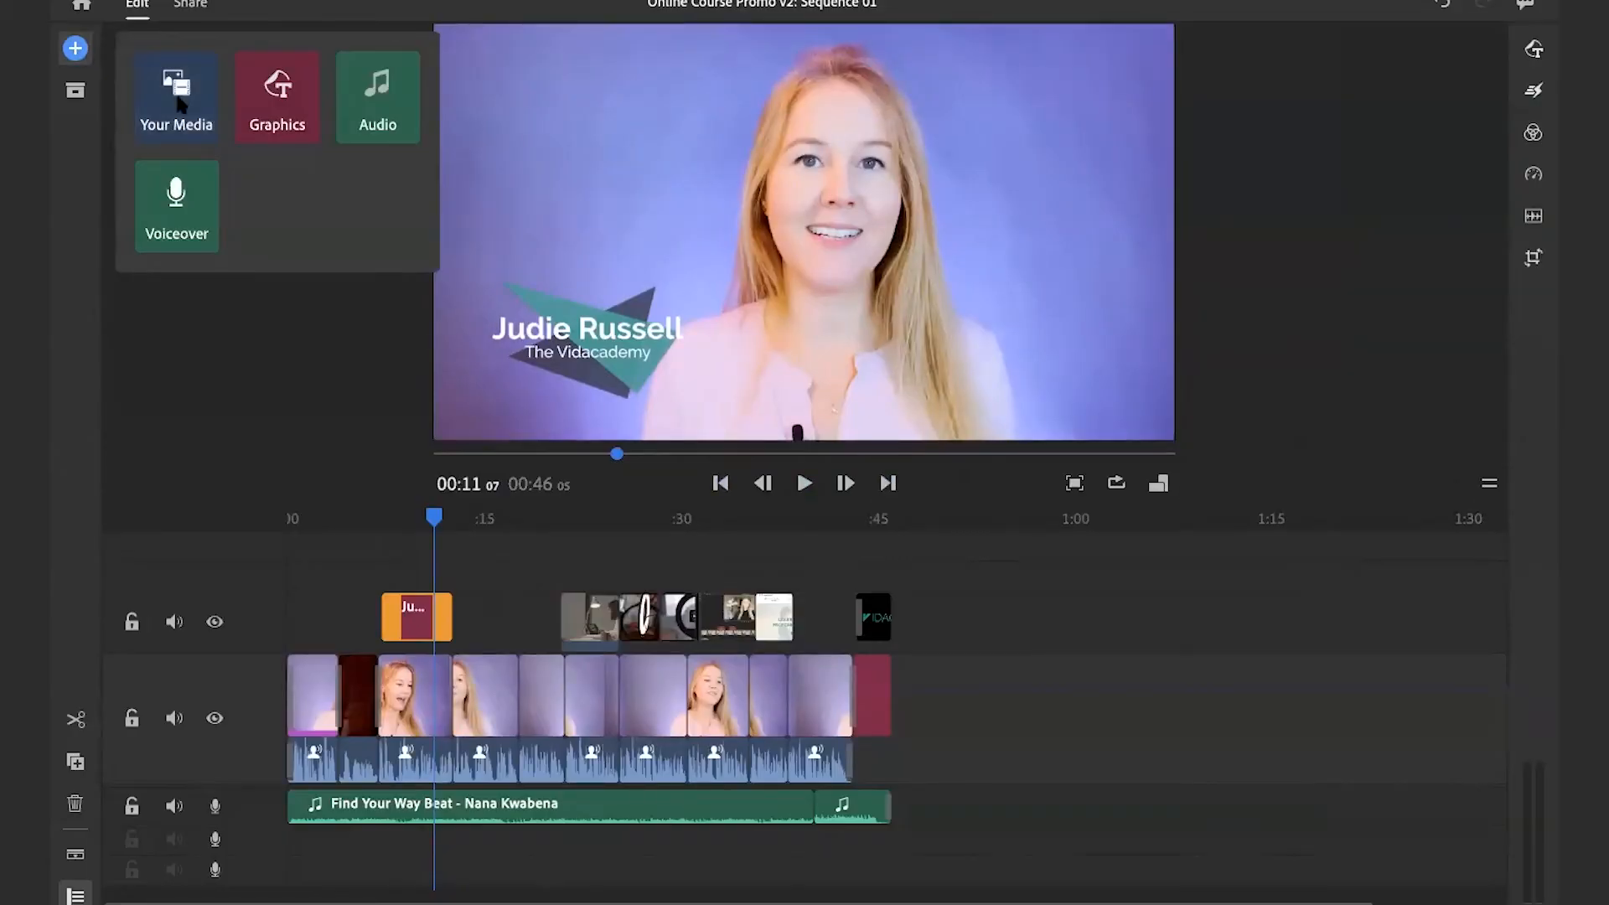
- Add the icon v1 image from the Edit Elements folder on a top track at the timeline start and extend it past the 25-second mark
left_click(171, 84)
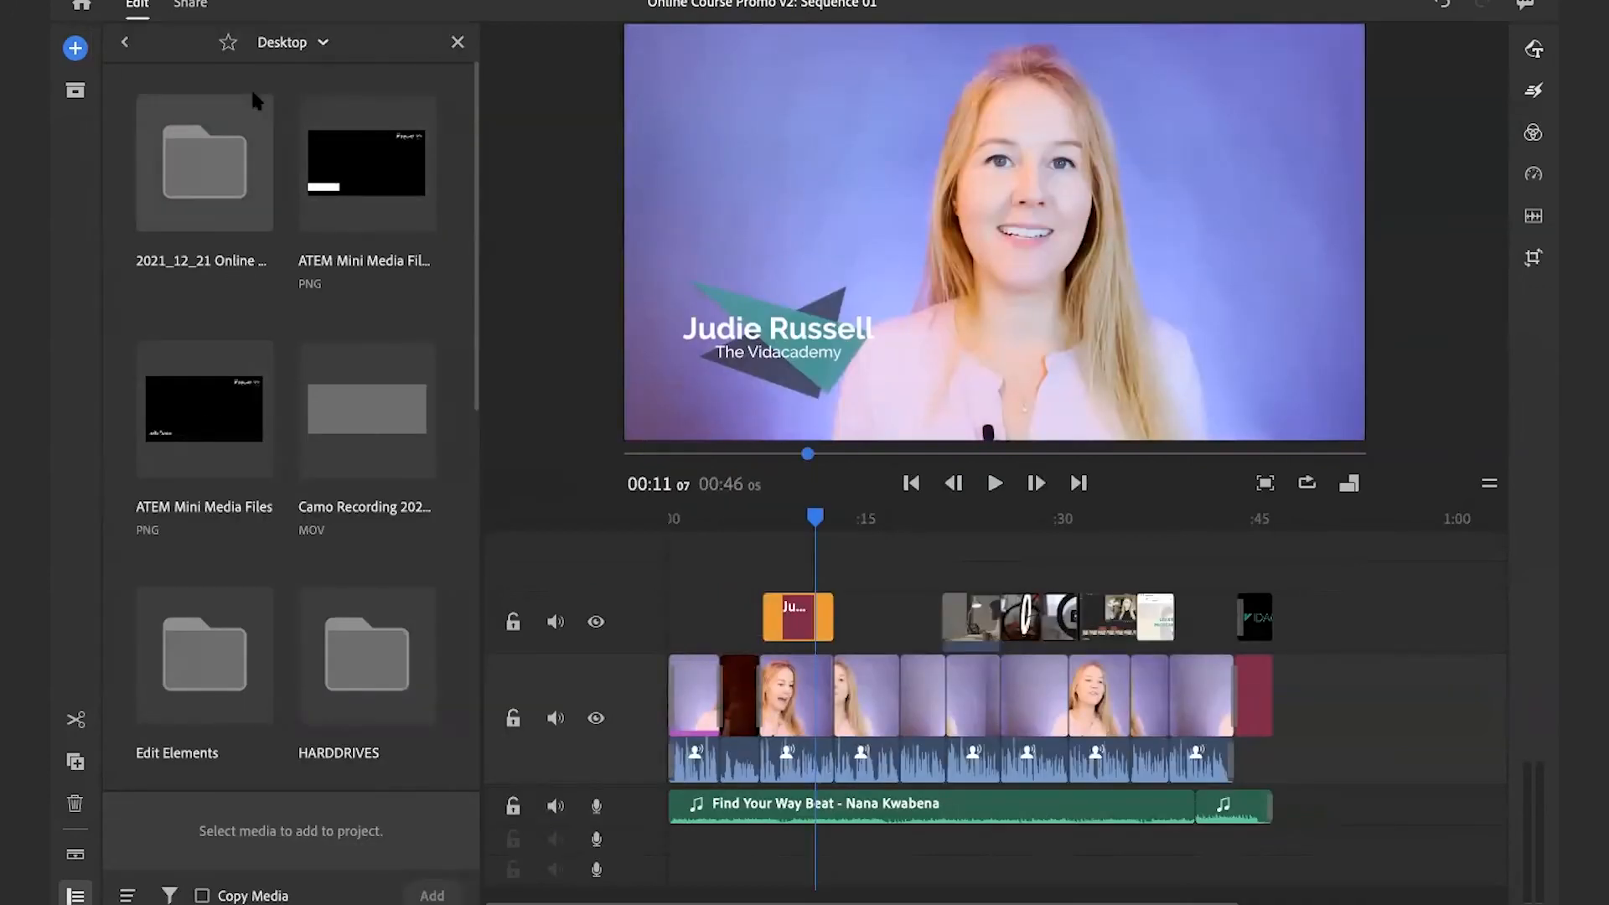
left_click(285, 42)
scroll(199, 291, "down", 5)
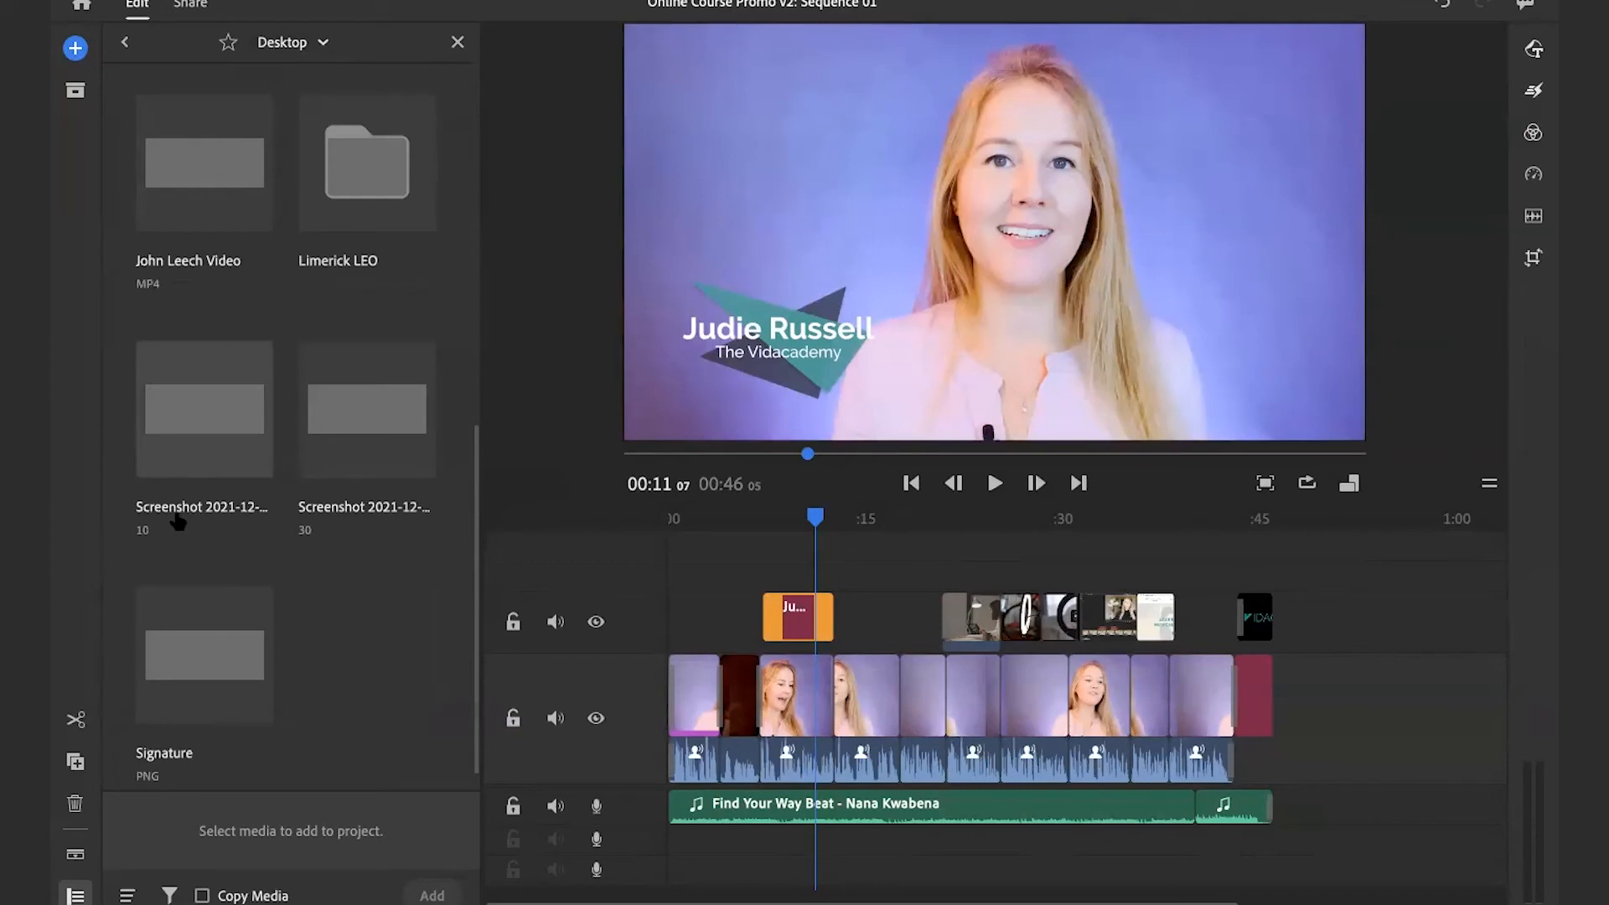
scroll(213, 592, "up", 5)
left_click(215, 161)
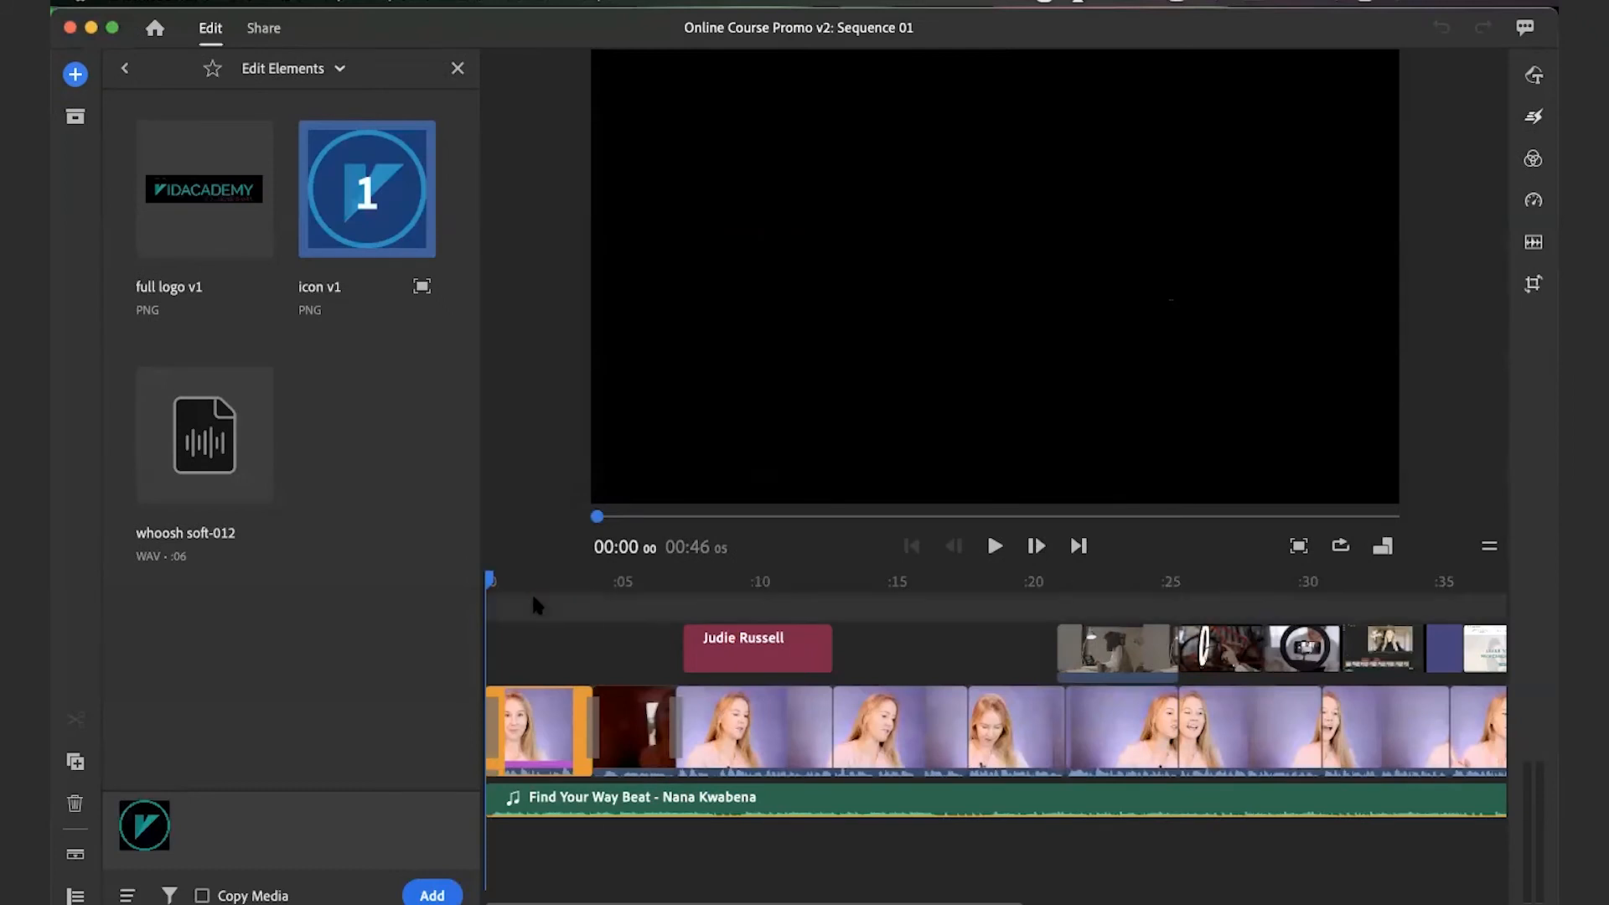
left_click_drag(532, 591, 491, 588)
left_click_drag(1004, 587, 1226, 580)
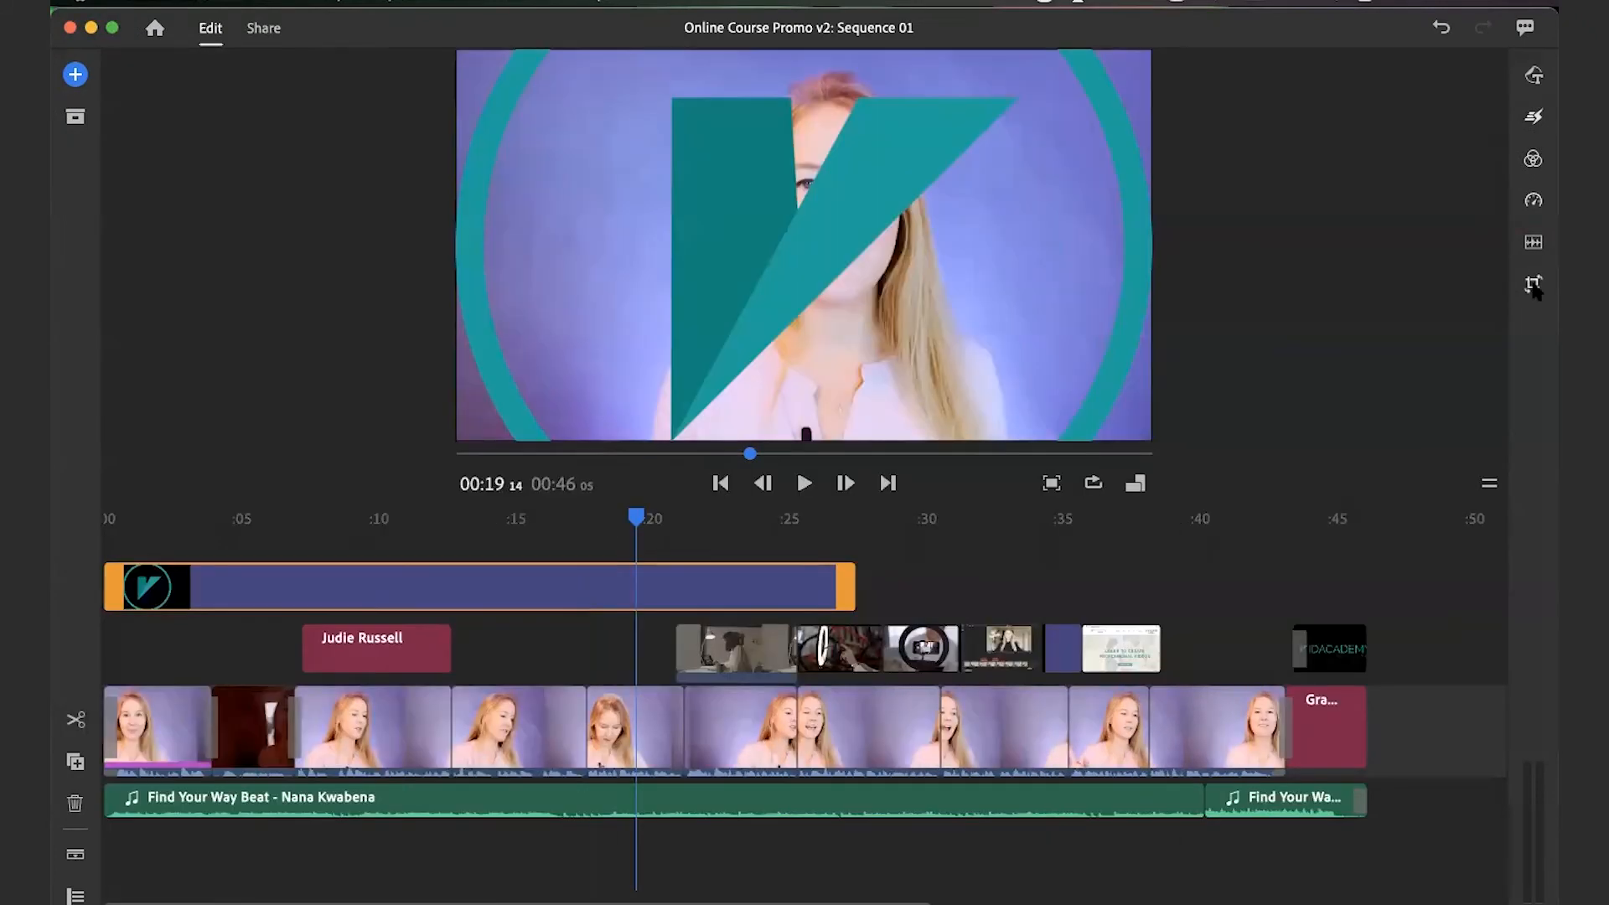
- Scale the logo icon to 9 with proportions maintained and set its horizontal position to 1731 and vertical position to 157
left_click(1532, 285)
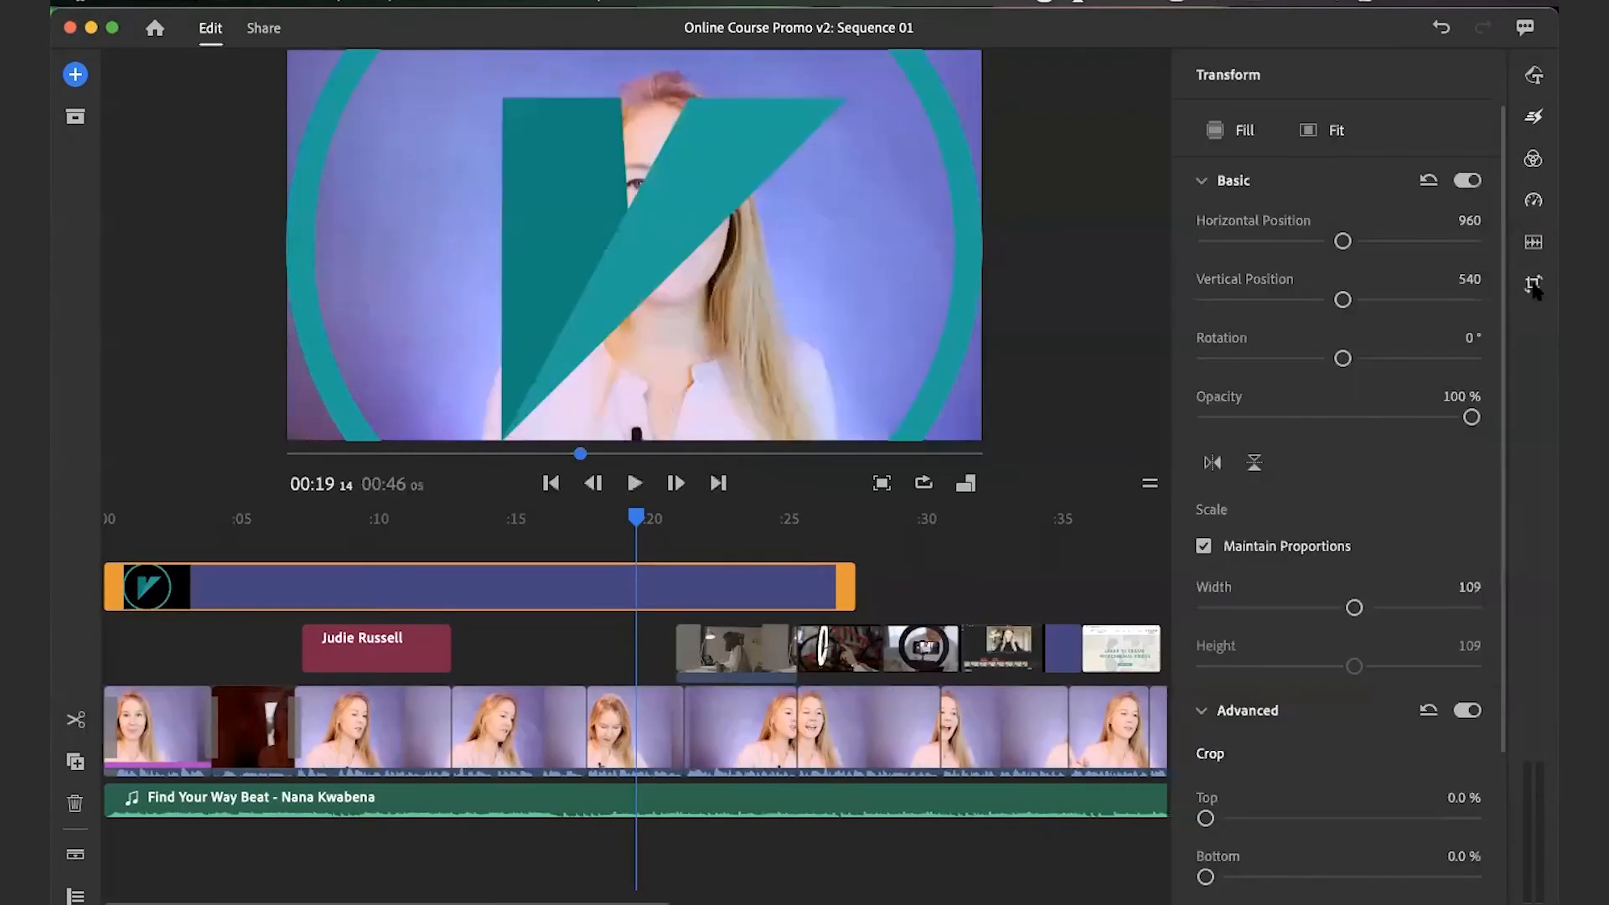
left_click_drag(1360, 612, 1219, 594)
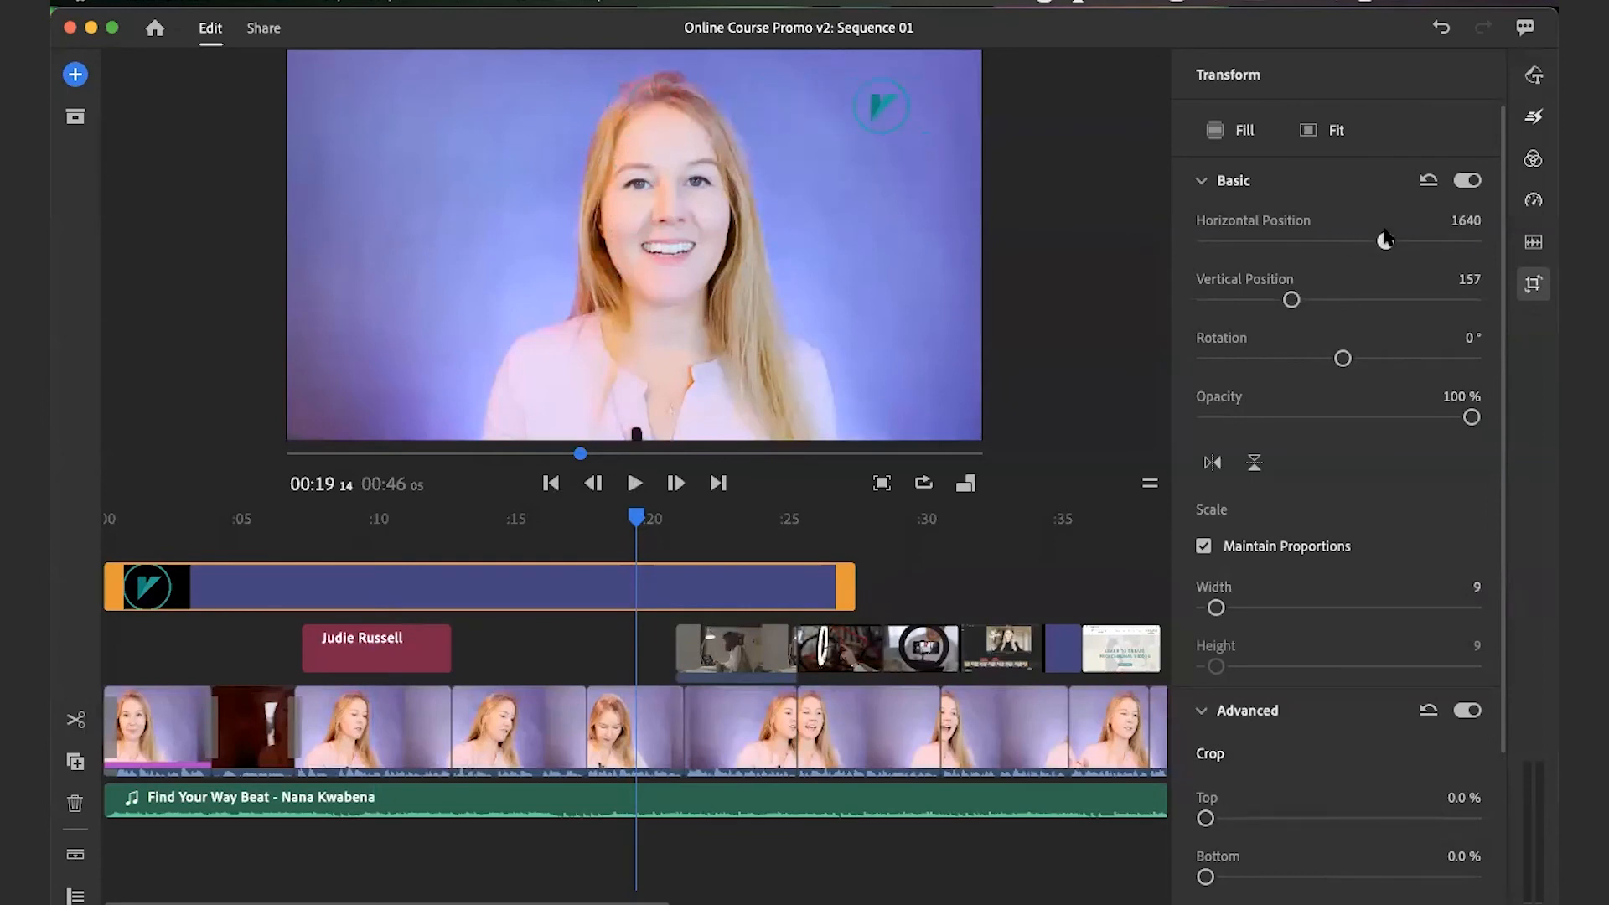
- Extend the logo icon clip to the end of the last presenter clip, where the closing logo graphic starts
scroll(893, 577, "down", 3)
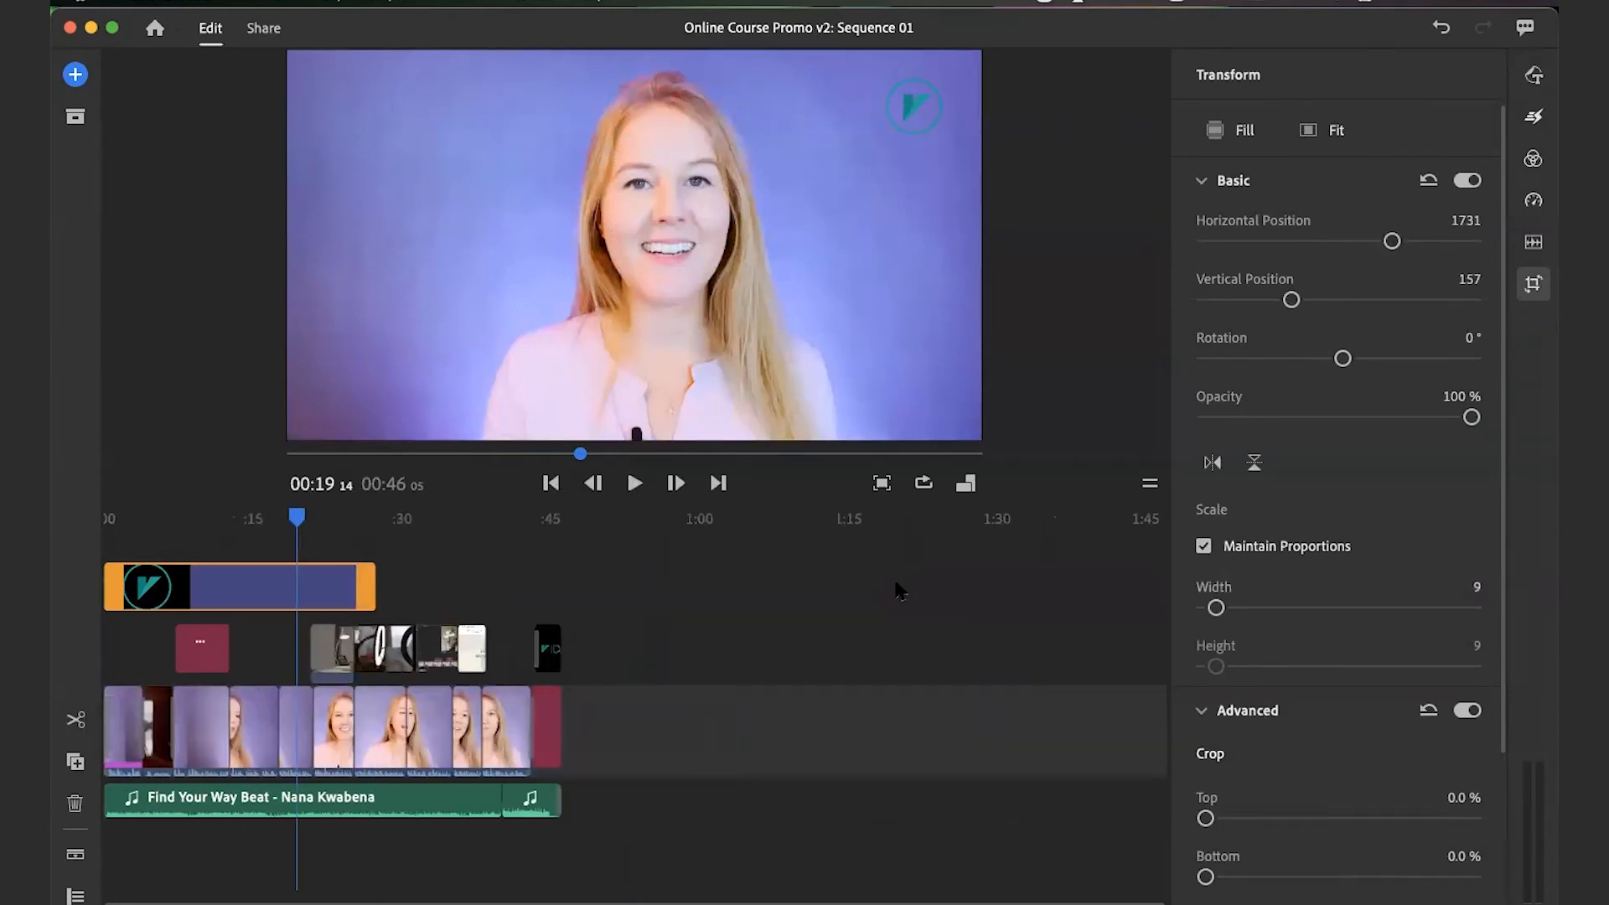
left_click_drag(403, 583, 504, 576)
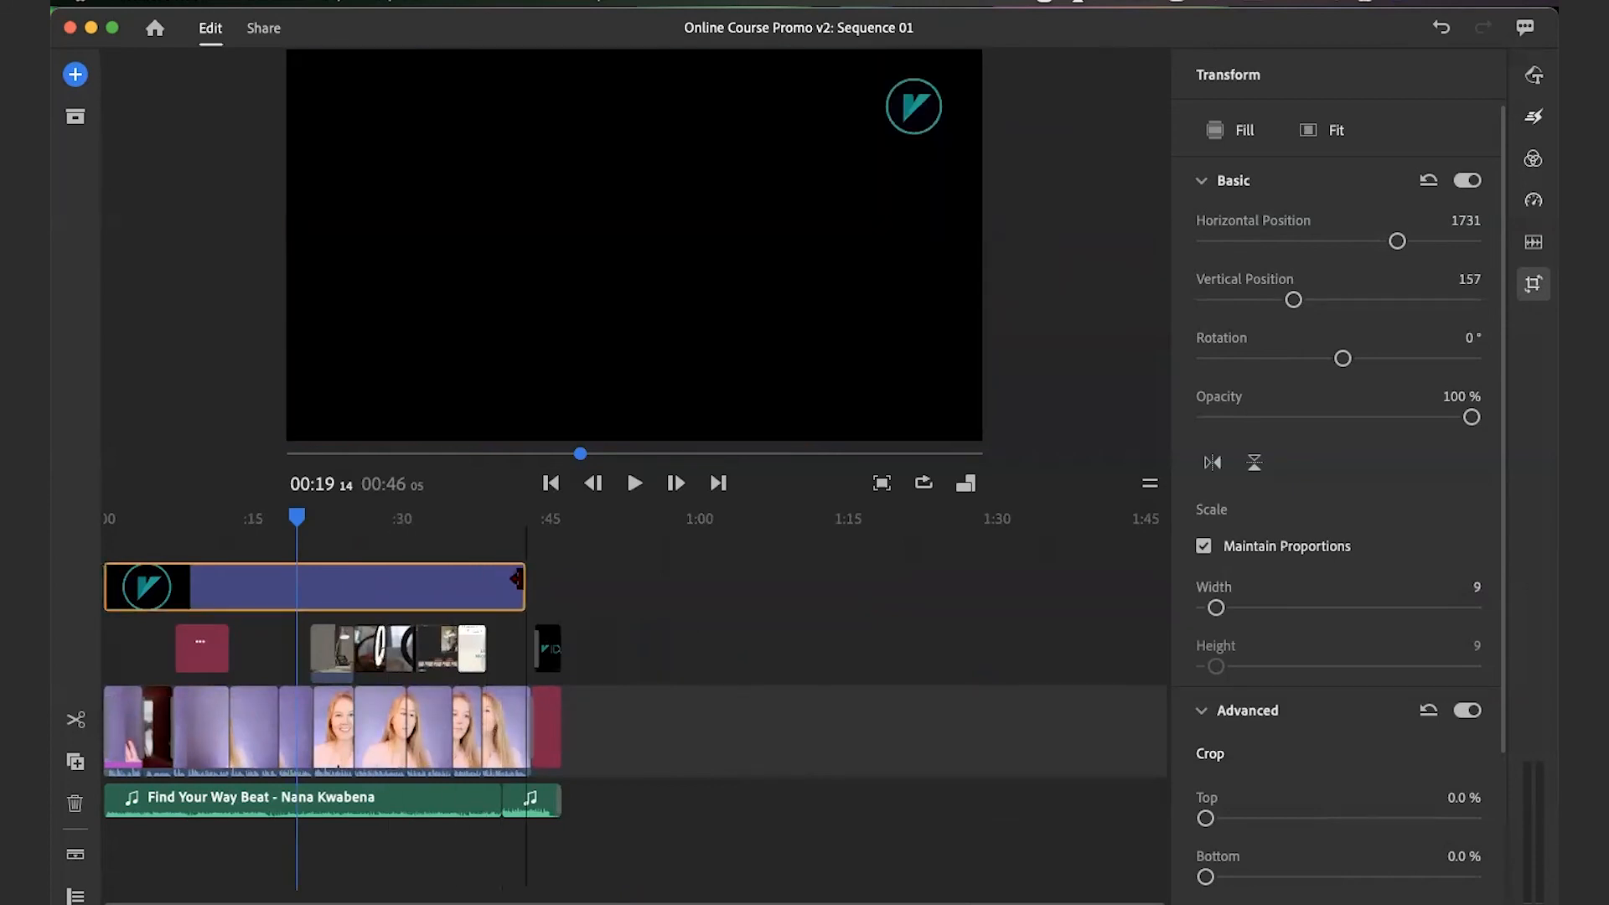
left_click(523, 521)
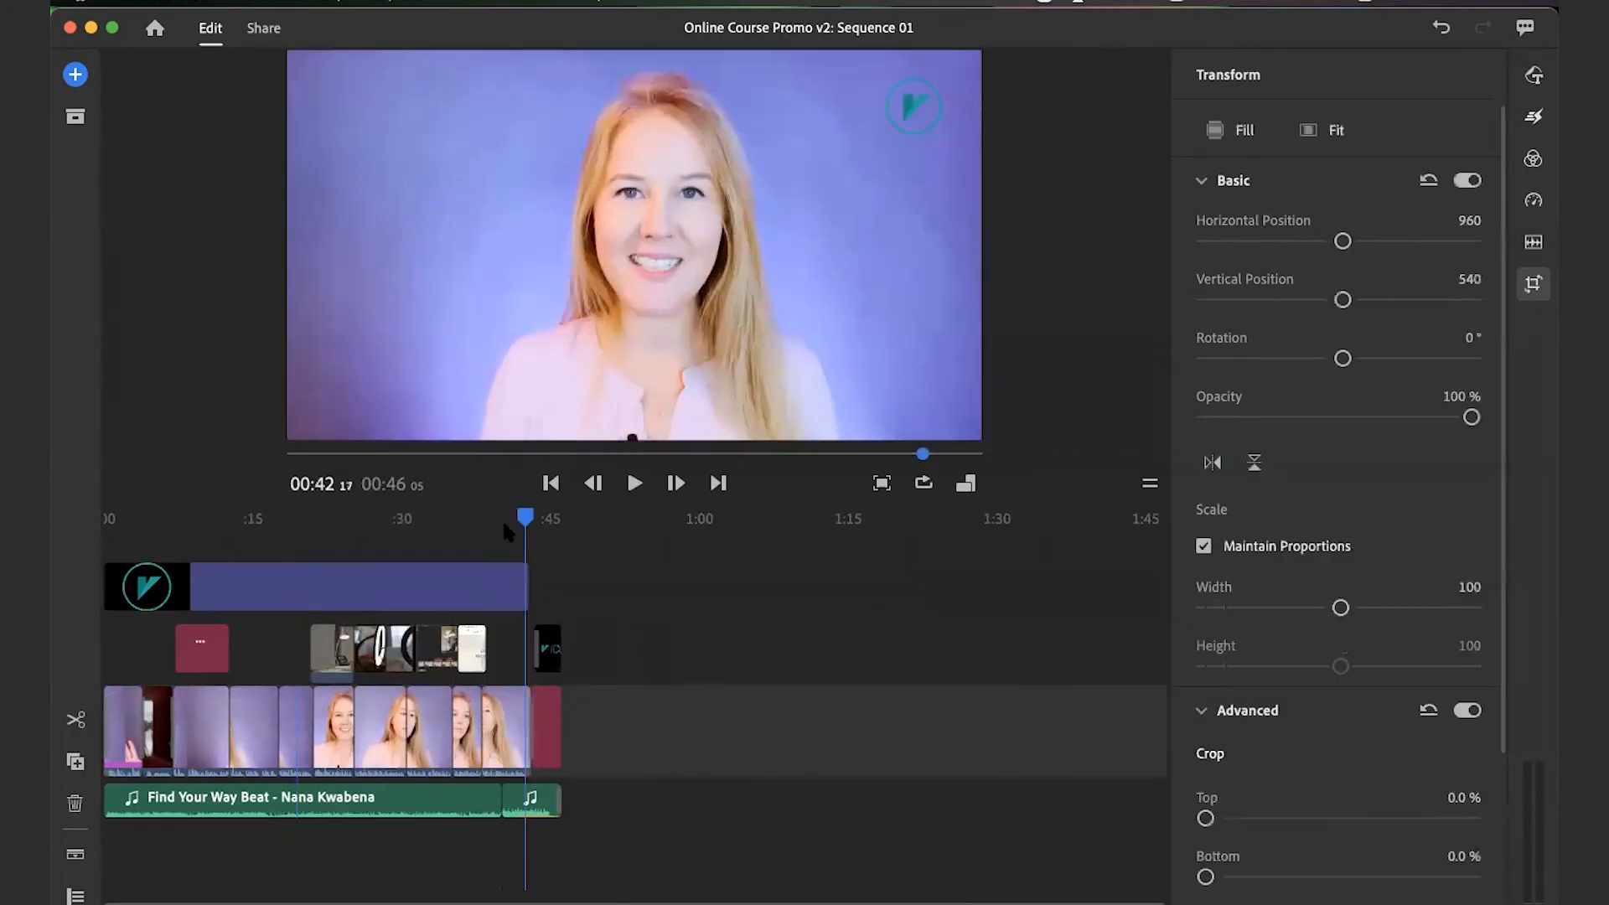
left_click_drag(525, 519, 547, 519)
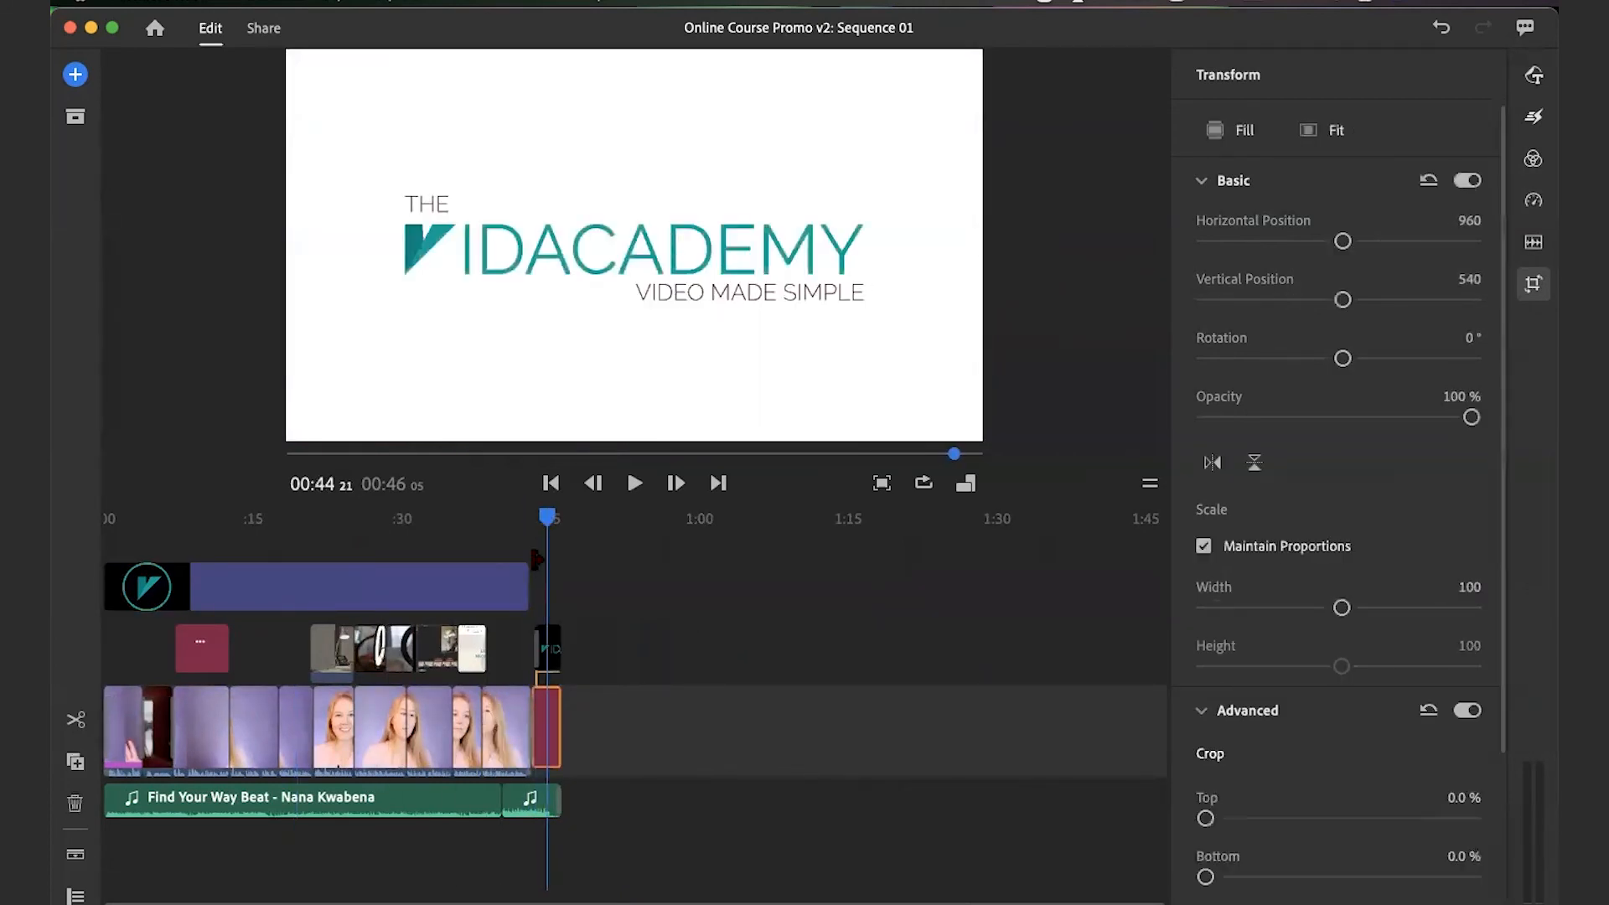
mouse_move(532, 585)
left_mouse_down()
mouse_move(569, 587)
mouse_move(545, 587)
left_mouse_up()
left_click_drag(513, 511, 529, 513)
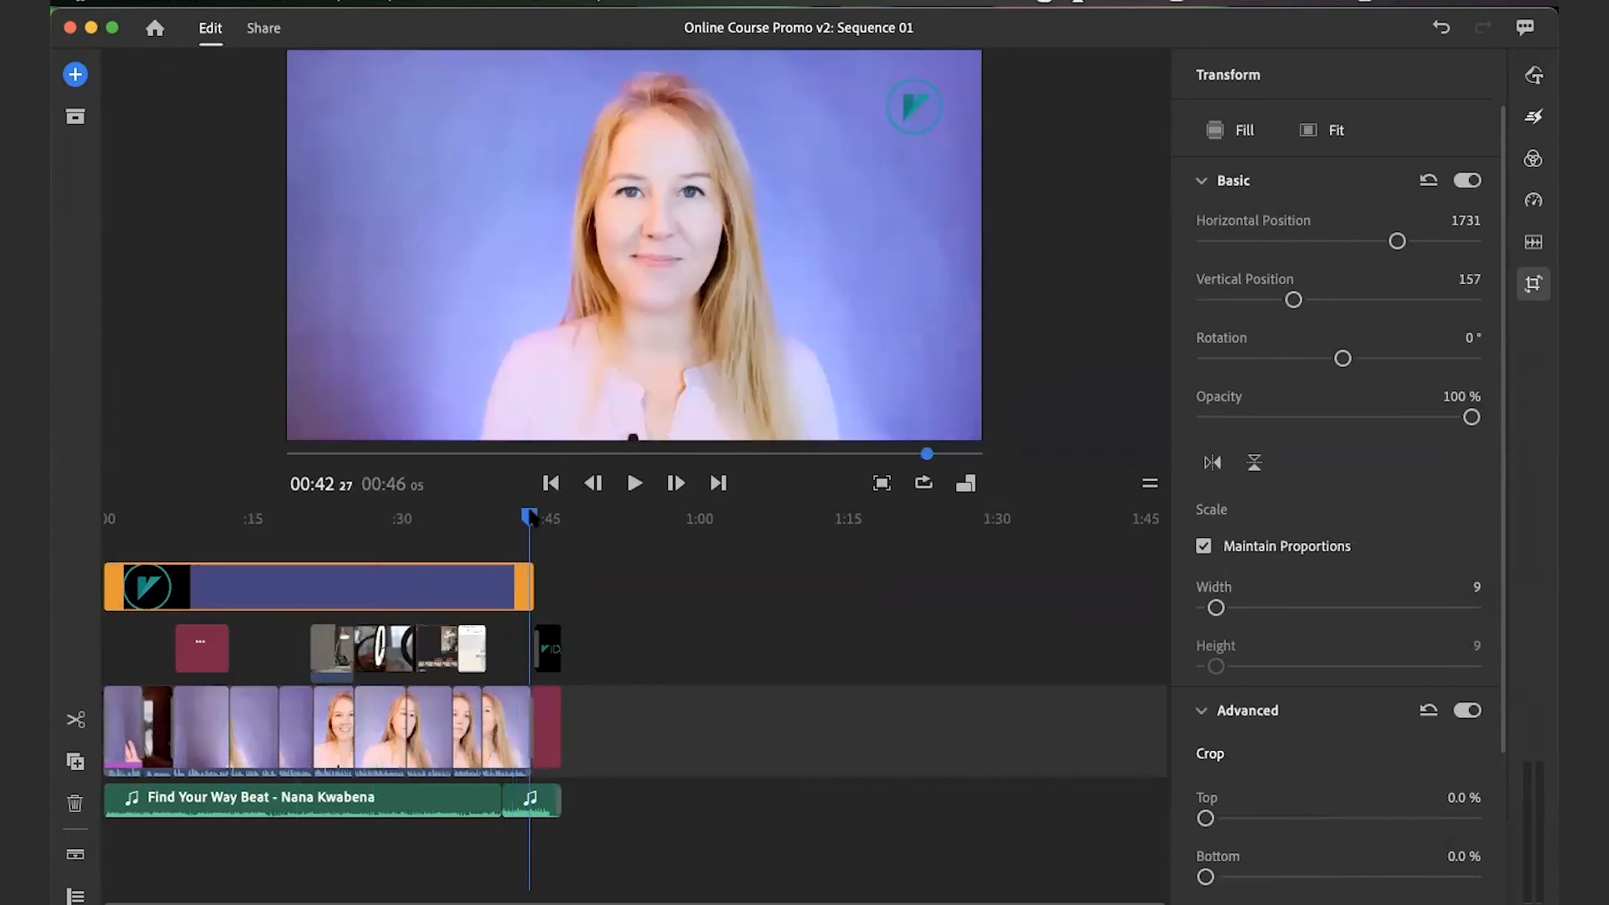
- Apply a Dissolve transition to the end of the logo icon clip and move the playhead just before it
left_click(1532, 118)
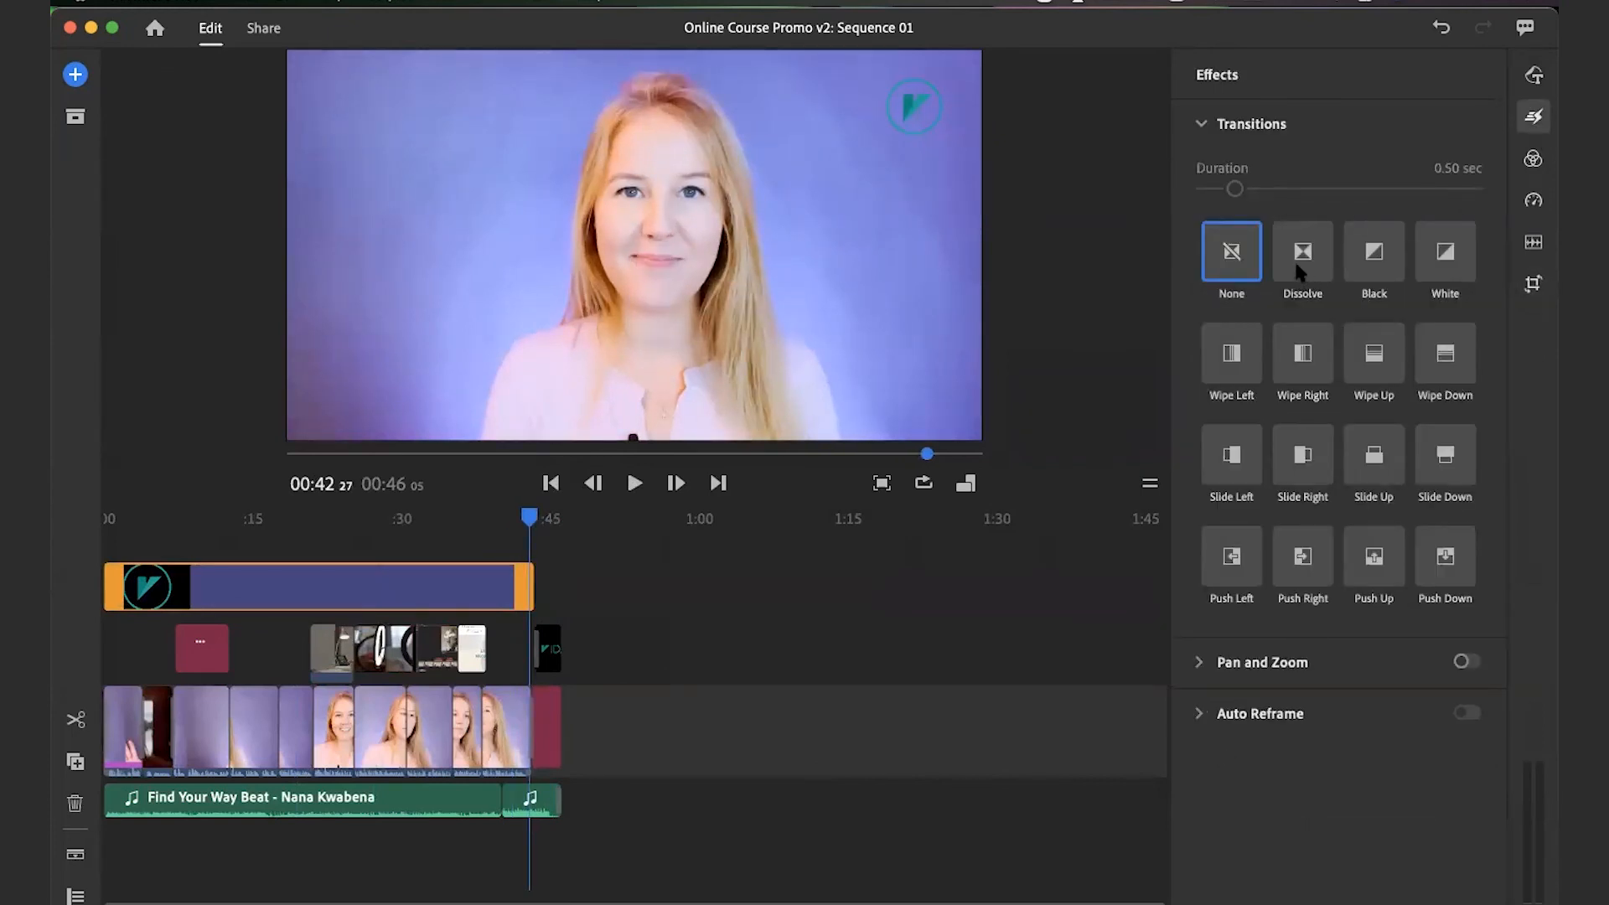
left_click_drag(648, 584, 531, 577)
left_click(509, 527)
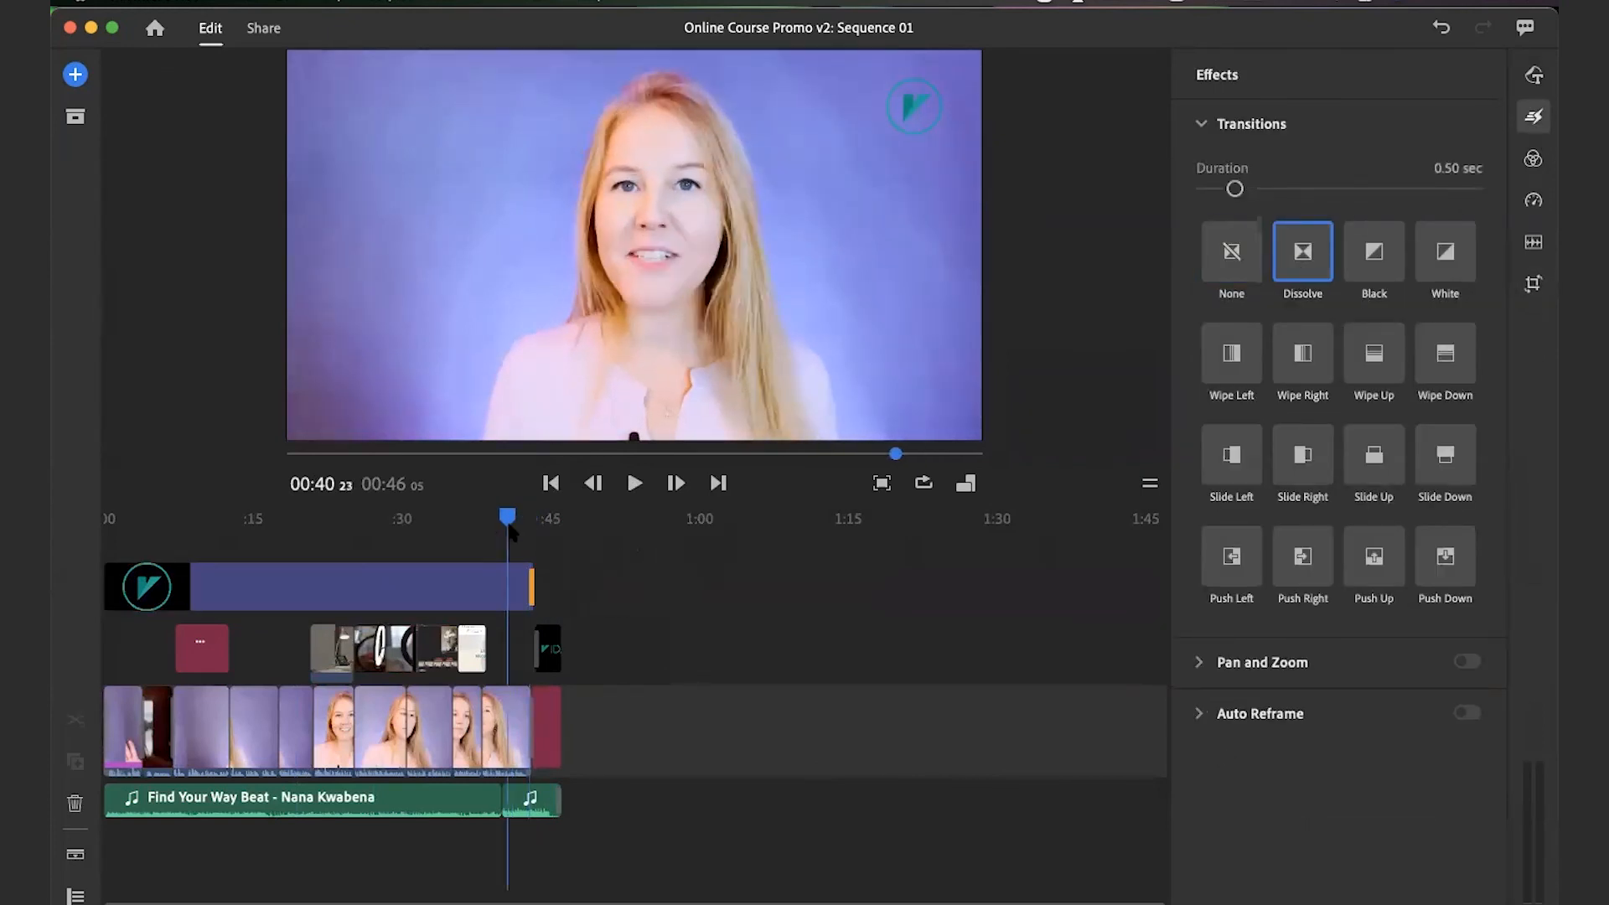